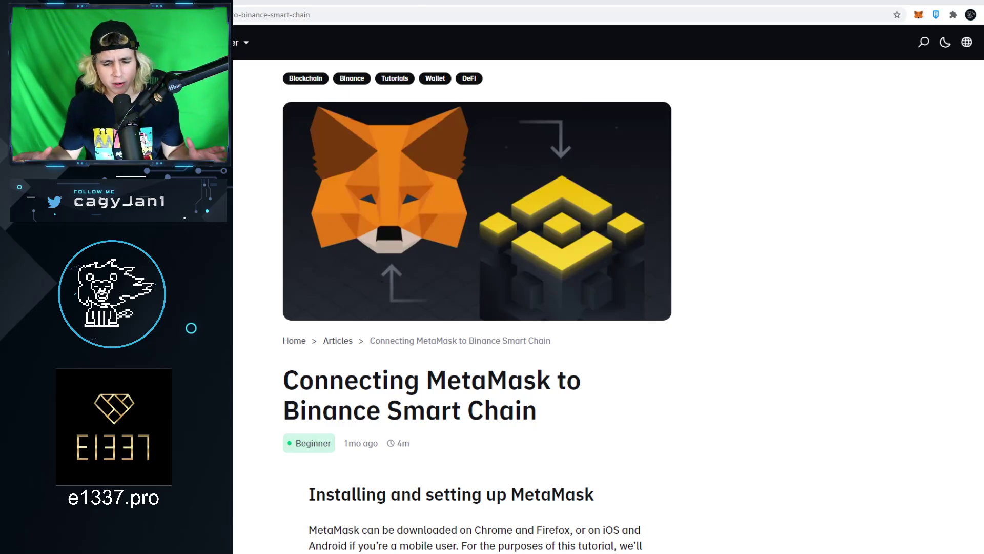
# Find the Binance Smart Chain Mainnet parameters in the article and open the Custom RPC network form in MetaMask.
pyautogui.scroll(-7, 508, 257)
pyautogui.scroll(-20, 507, 257)
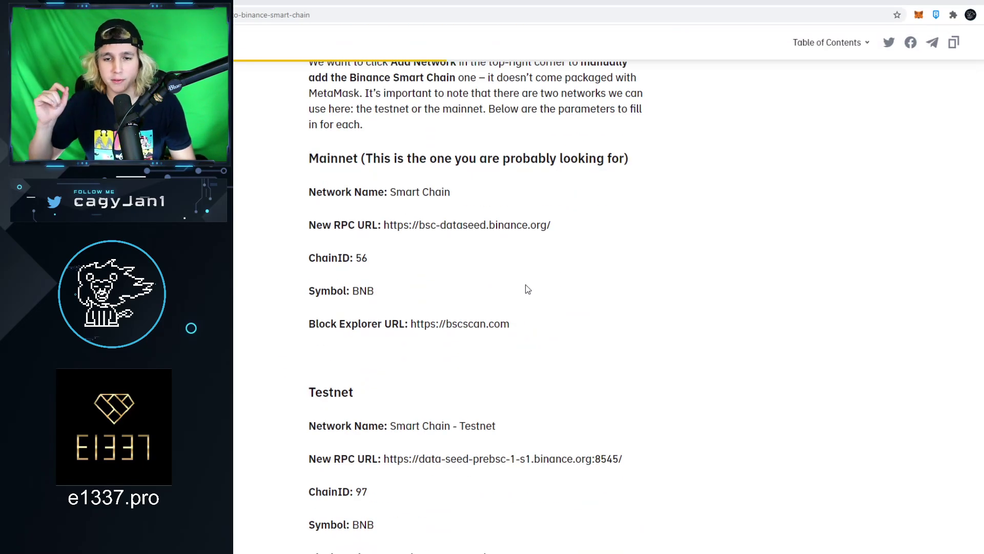
pyautogui.scroll(2, 604, 328)
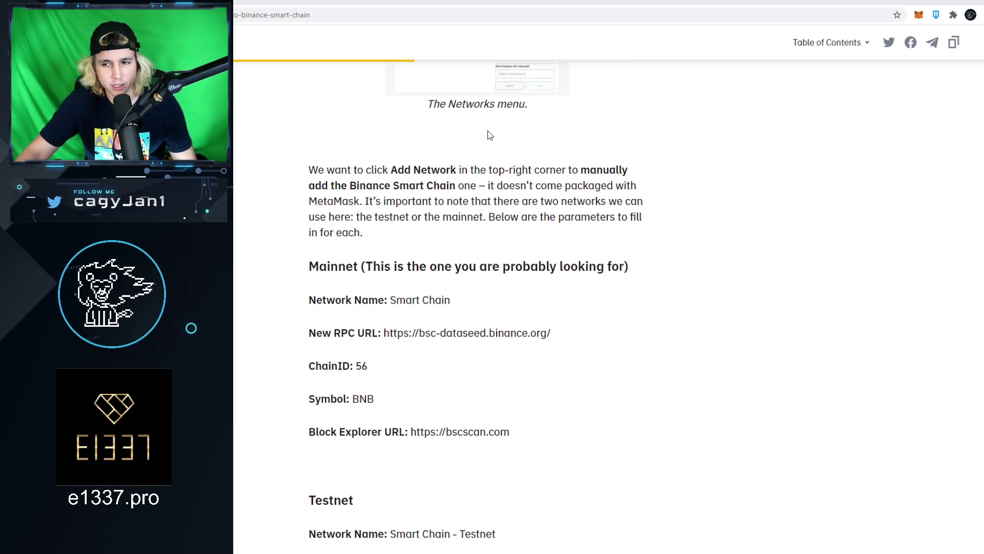
pyautogui.click(919, 15)
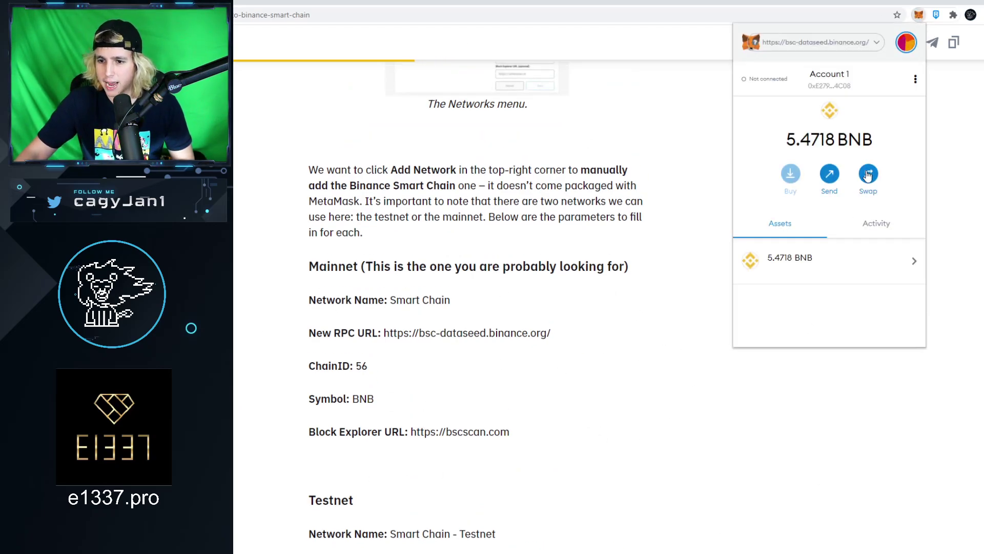
pyautogui.click(865, 45)
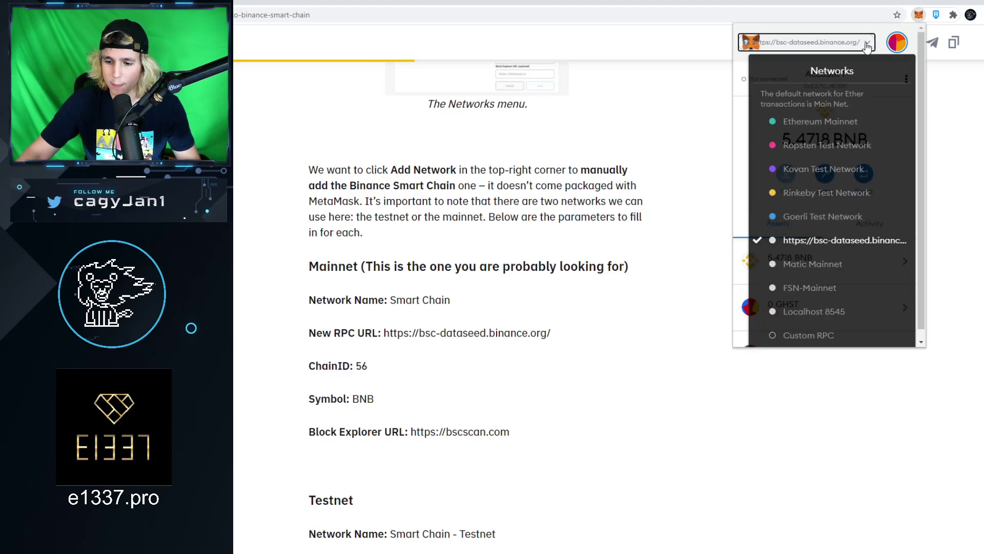
pyautogui.click(812, 340)
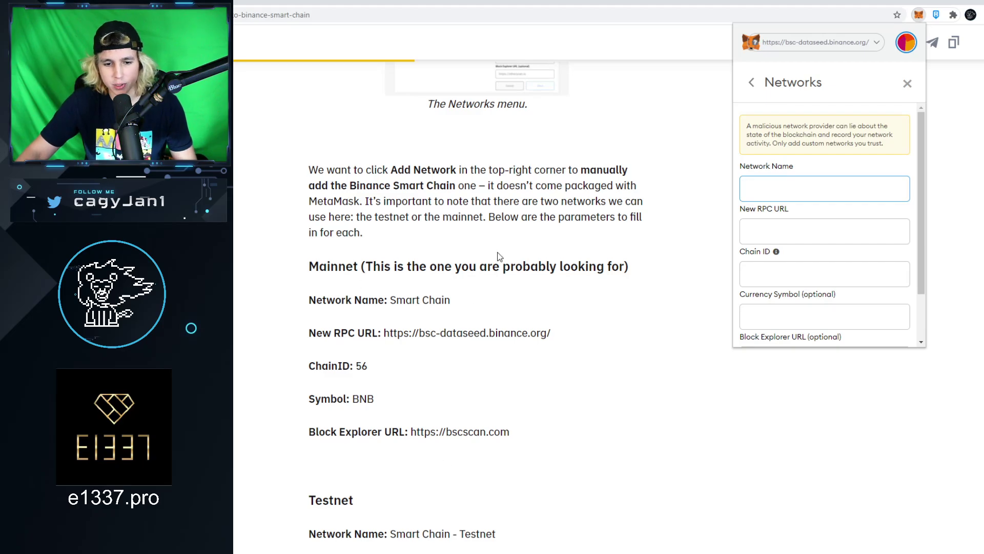
# Try the Ethereum Mainnet and Matic Mainnet networks in MetaMask, and close the custom network form.
pyautogui.click(865, 49)
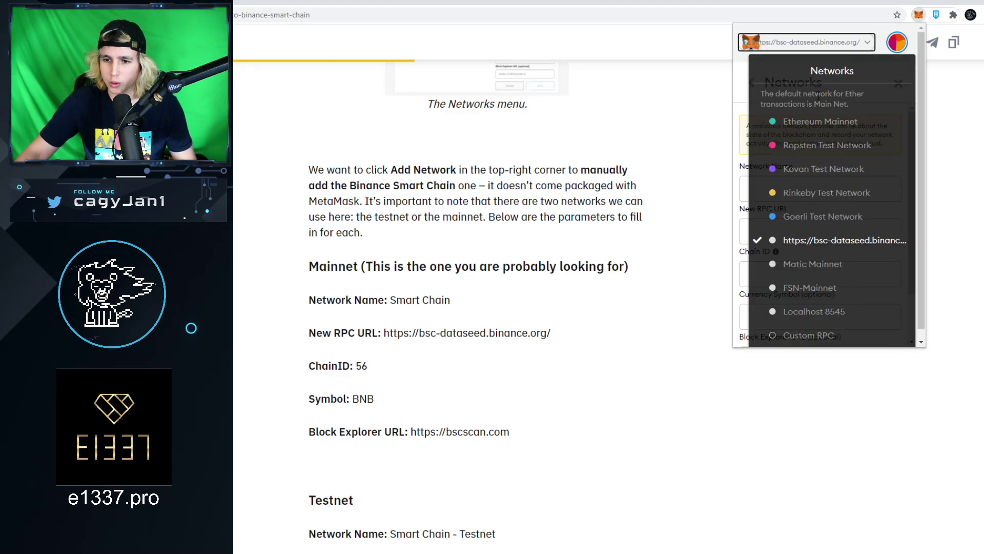
pyautogui.click(820, 121)
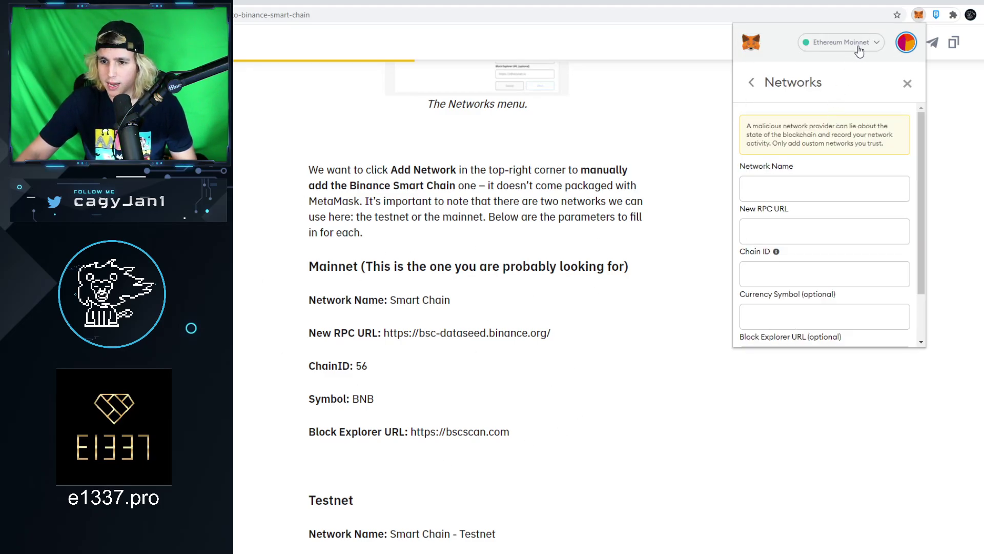
pyautogui.click(859, 51)
pyautogui.click(863, 60)
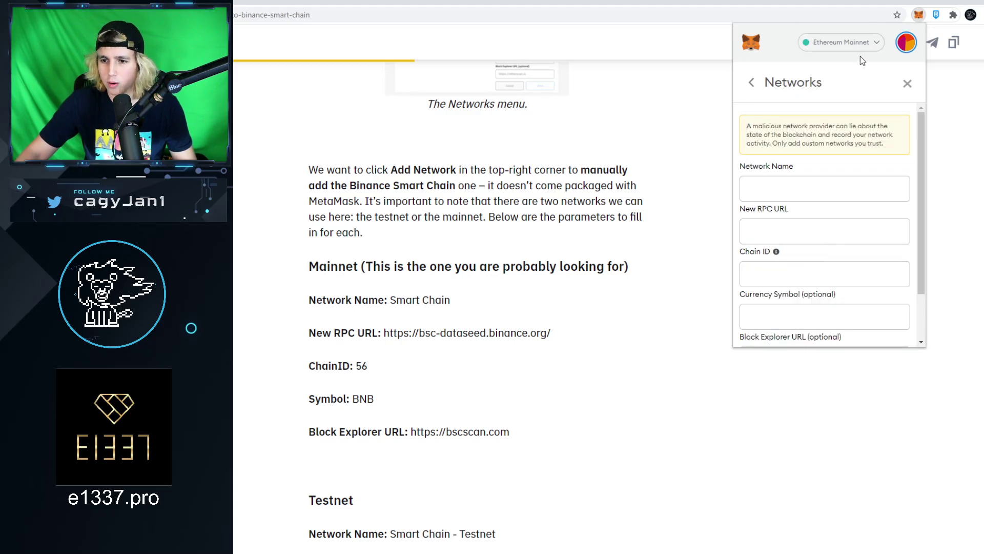
pyautogui.click(861, 47)
pyautogui.click(835, 304)
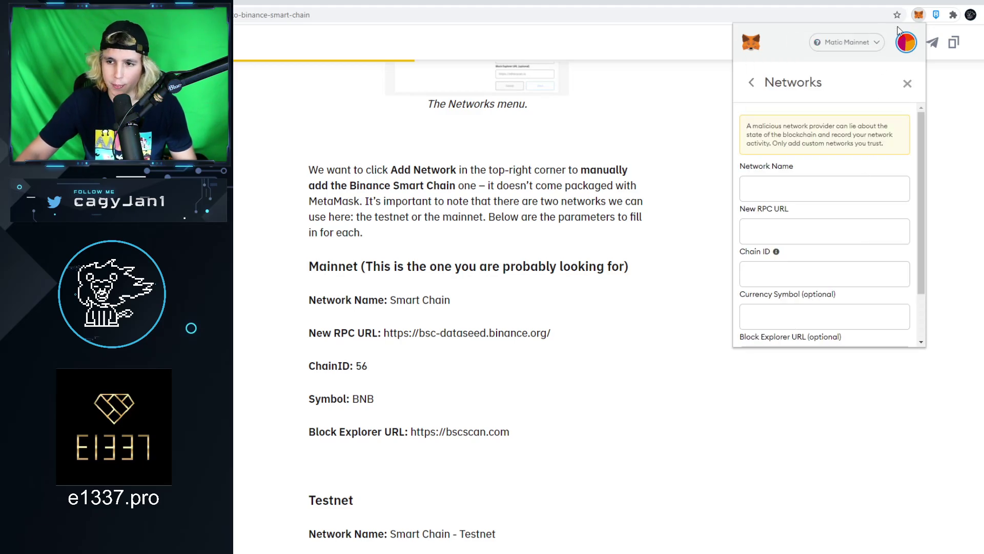
pyautogui.click(752, 83)
pyautogui.click(907, 83)
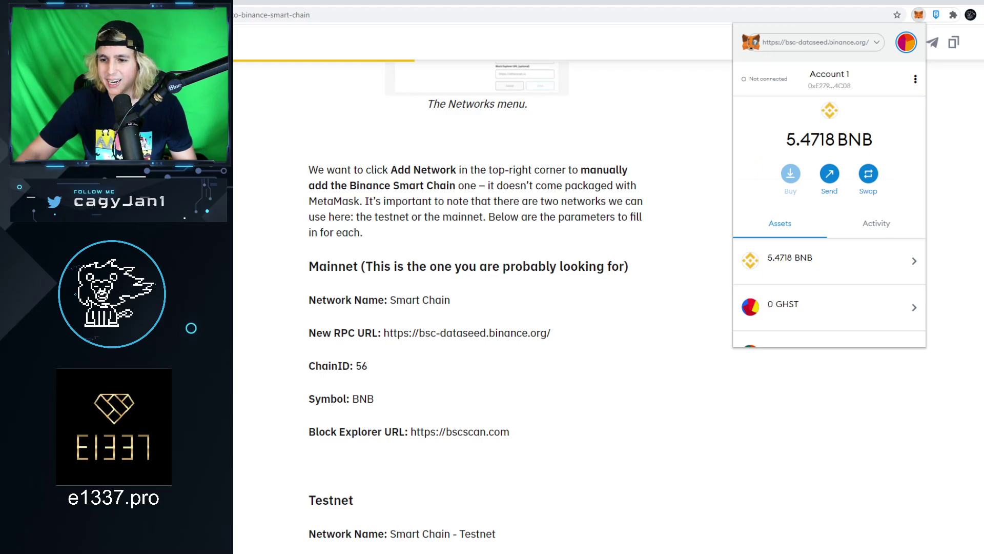
# Check the wallet's balance on Ethereum Mainnet and return the wallet to the bsc-dataseed.binance.org network.
pyautogui.click(869, 44)
pyautogui.click(820, 121)
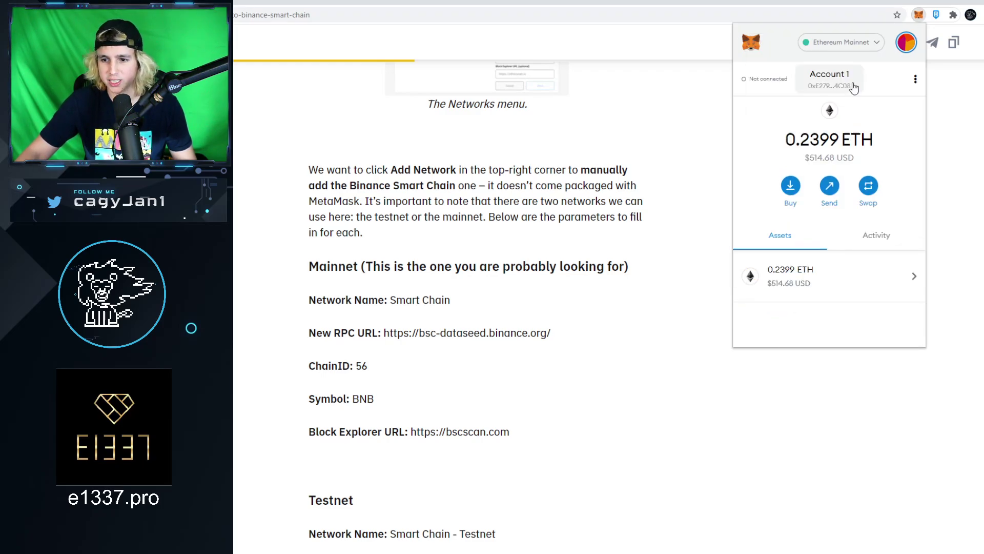
pyautogui.click(841, 42)
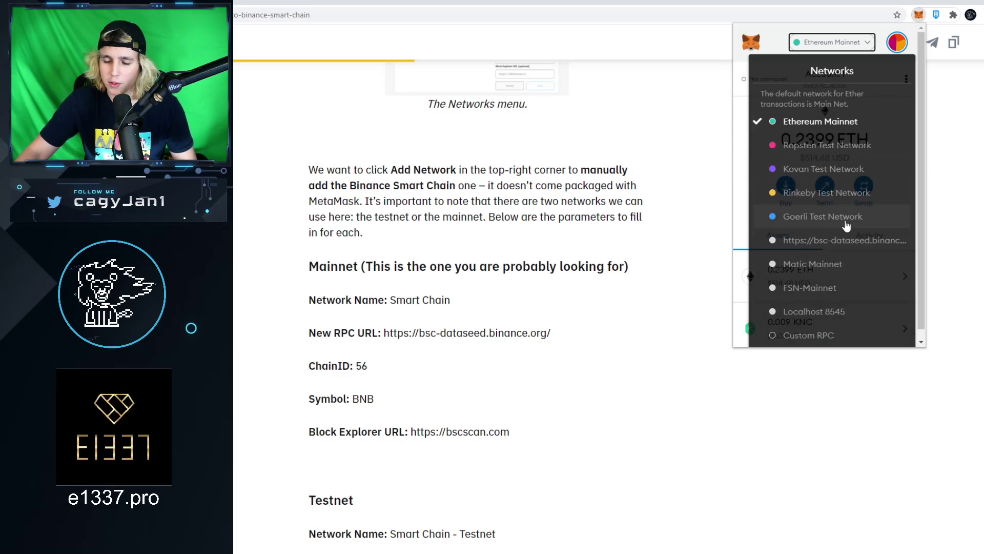
pyautogui.click(822, 241)
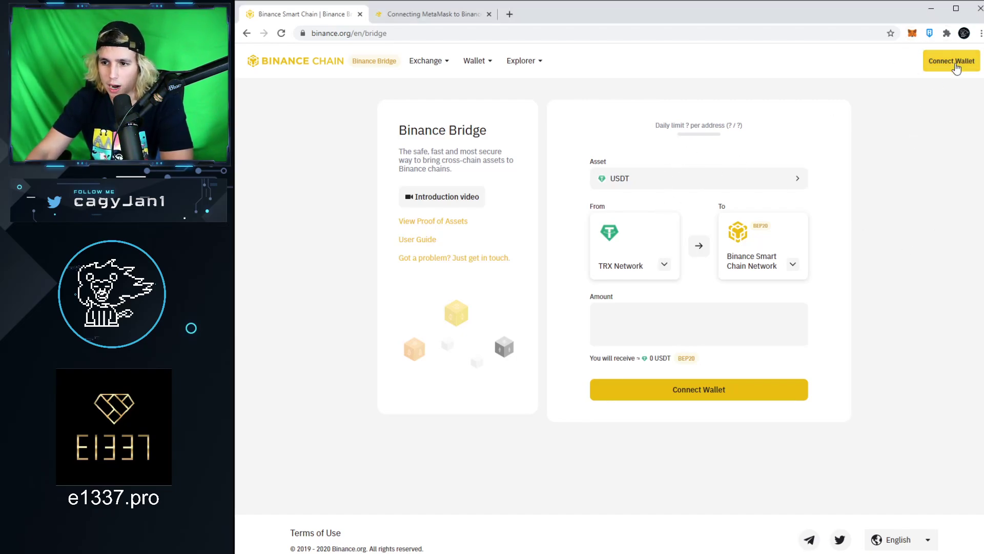
# Connect the MetaMask wallet to Binance Bridge and switch the wallet to Ethereum Mainnet.
pyautogui.click(938, 55)
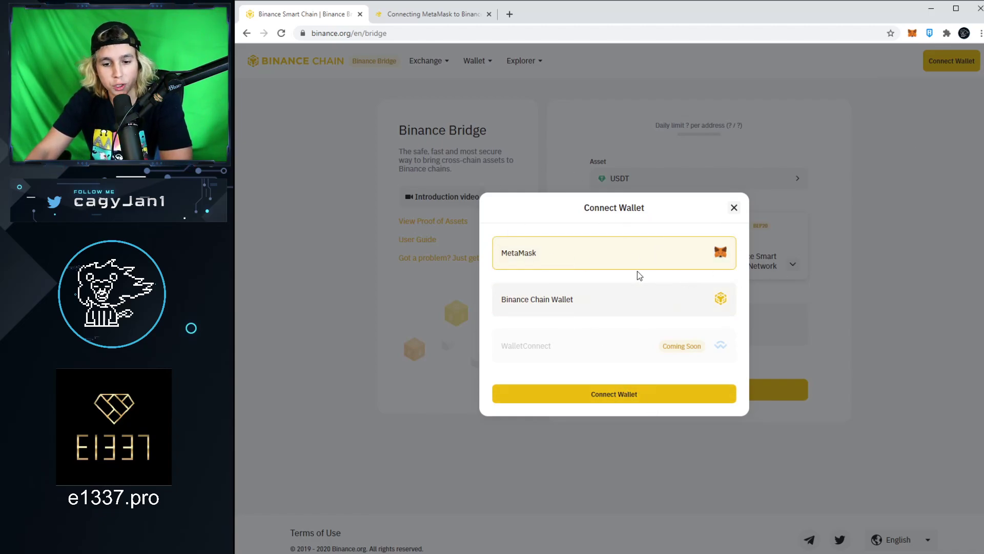
pyautogui.click(630, 403)
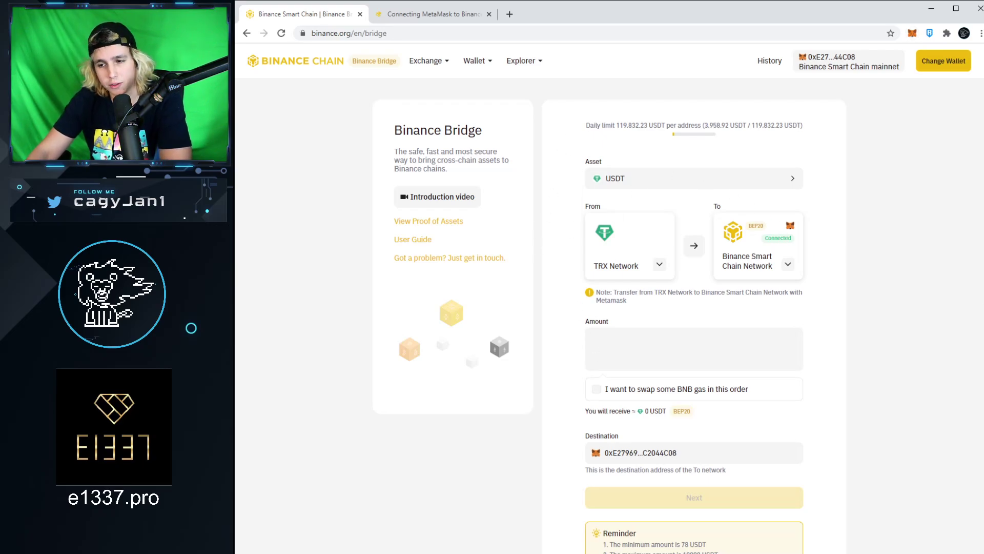
pyautogui.click(912, 33)
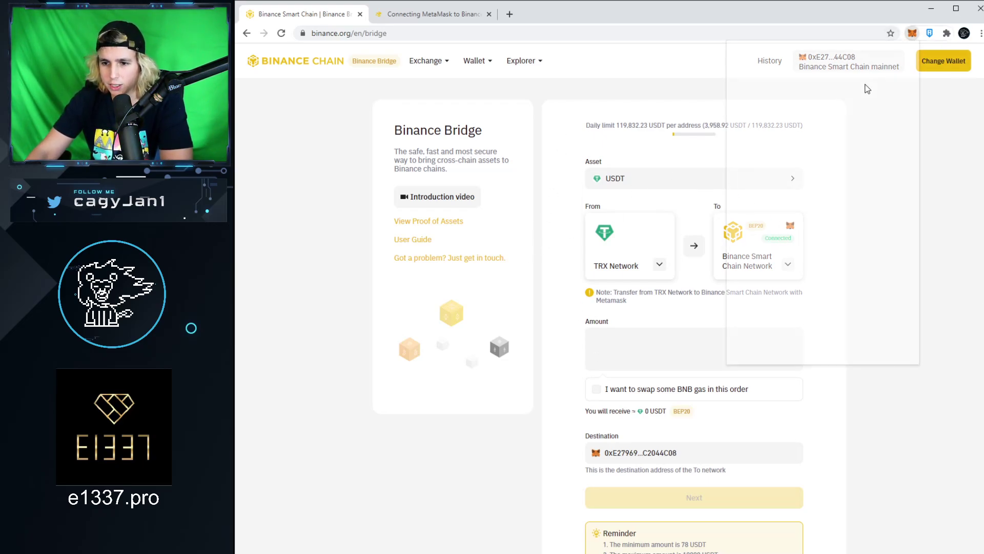
pyautogui.click(843, 62)
pyautogui.click(797, 136)
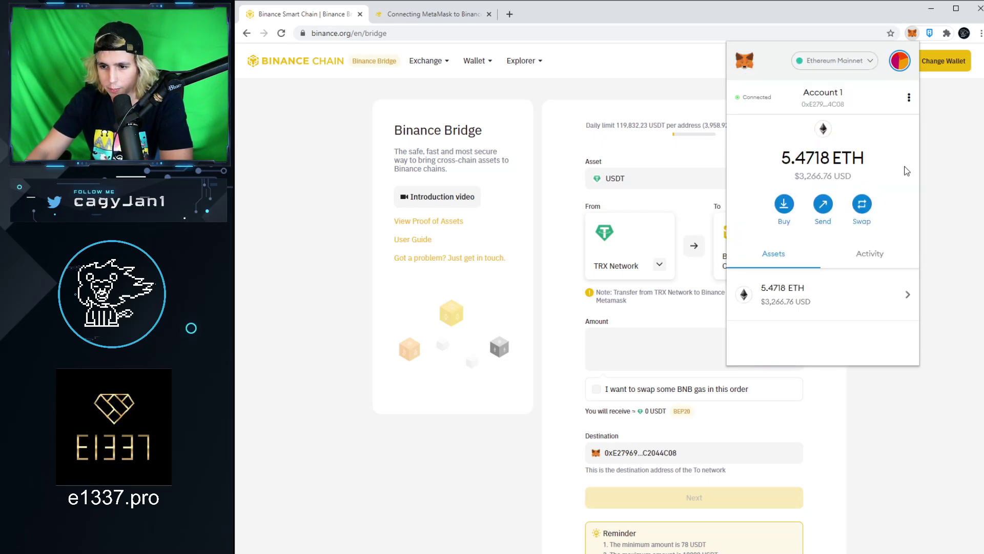
pyautogui.click(965, 148)
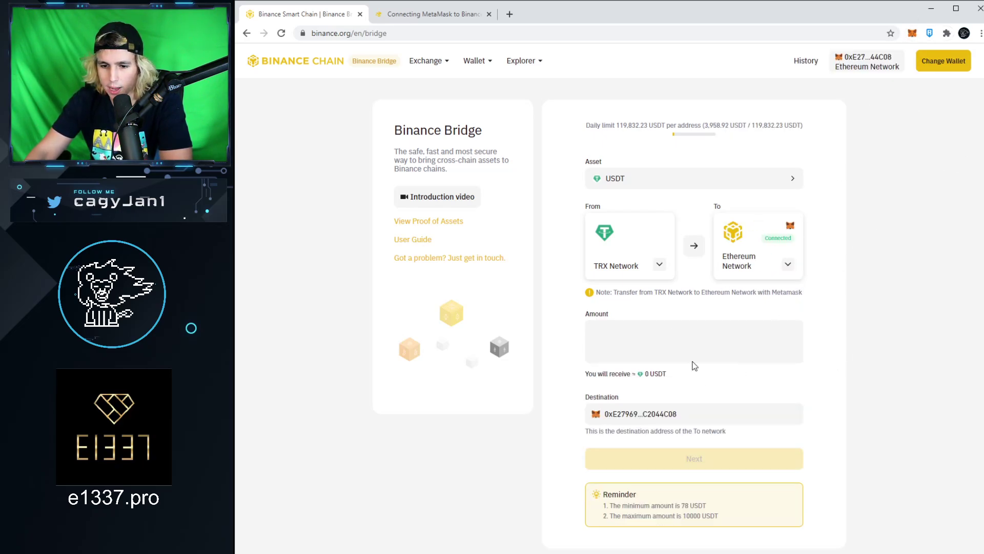
pyautogui.click(912, 33)
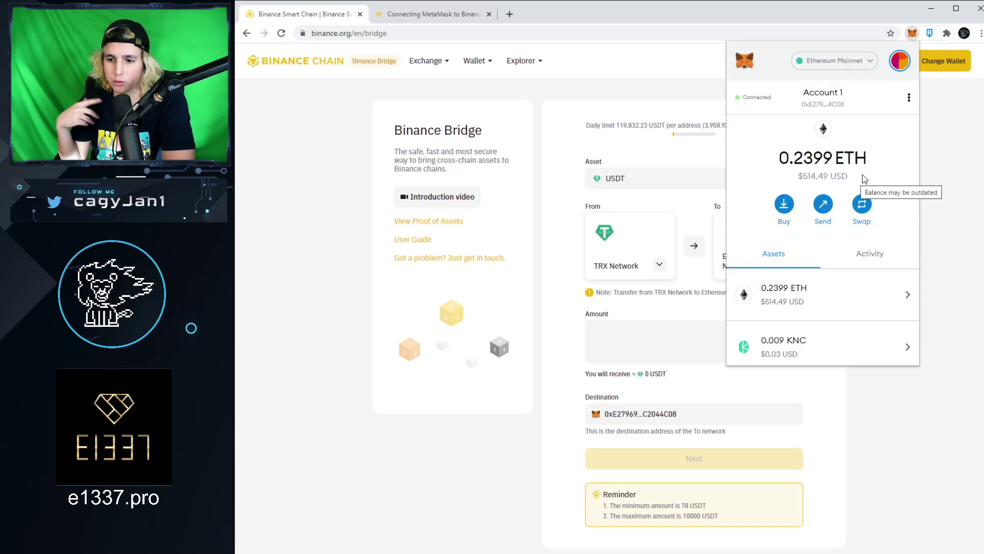
pyautogui.click(931, 148)
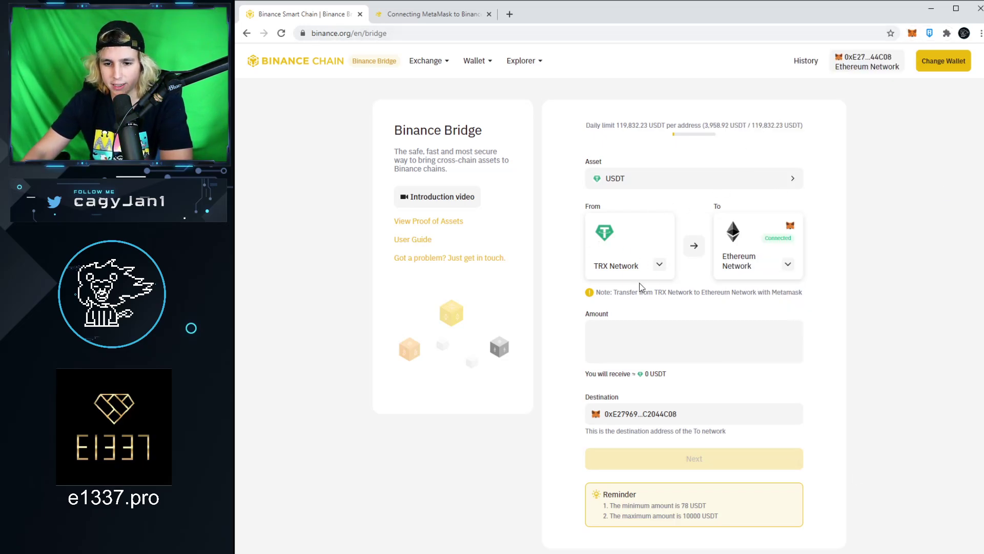
# Set the bridge transfer to go from Ethereum Network to Binance Smart Chain Network.
pyautogui.click(660, 265)
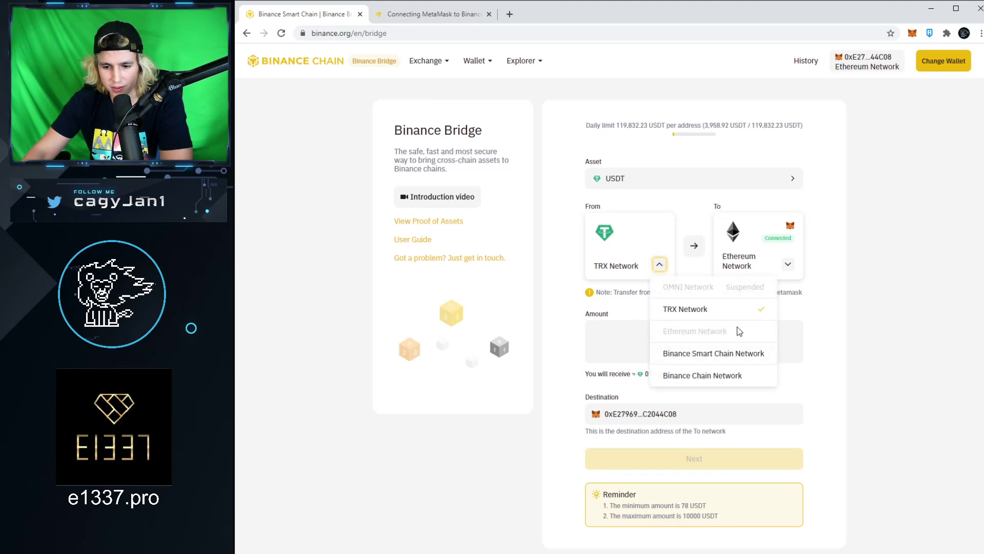
pyautogui.click(787, 265)
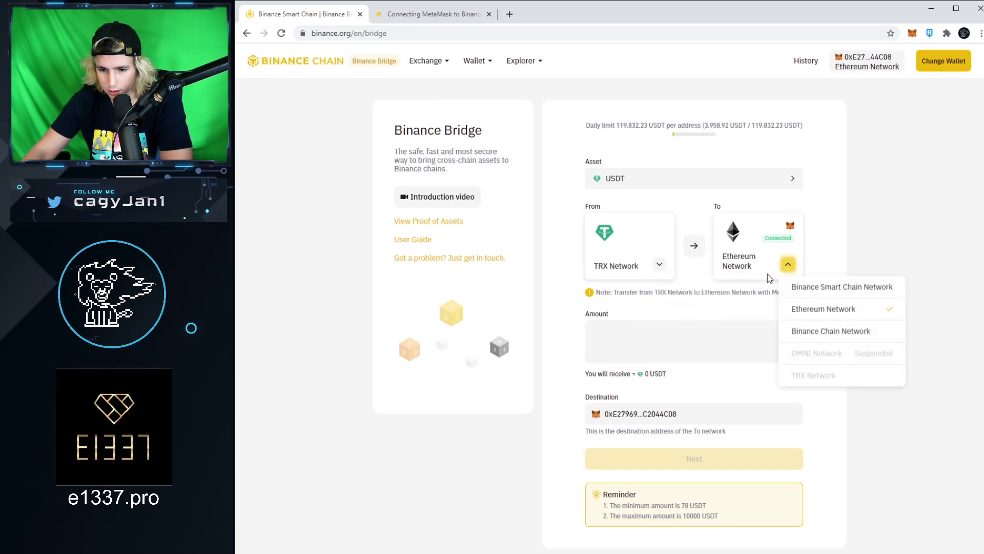
pyautogui.click(792, 285)
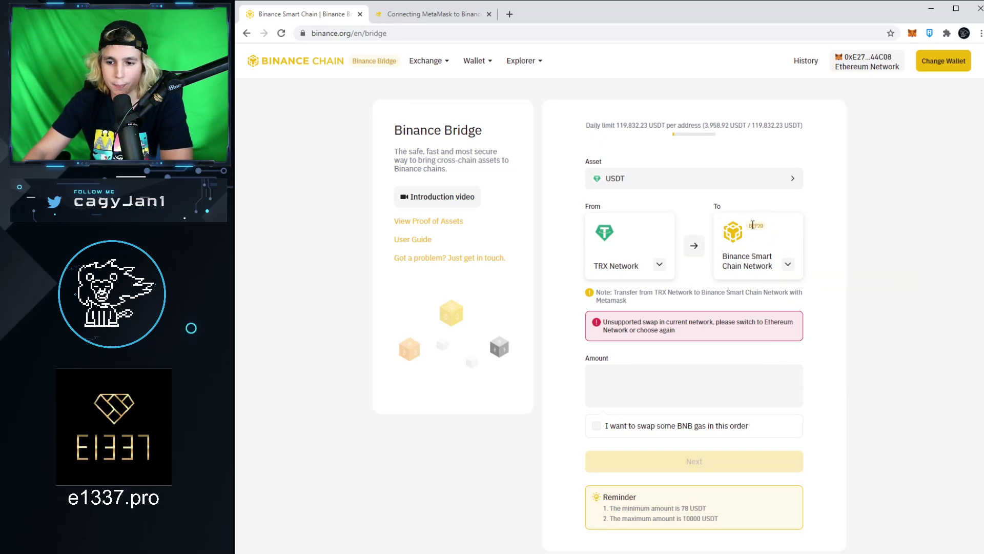
pyautogui.click(660, 265)
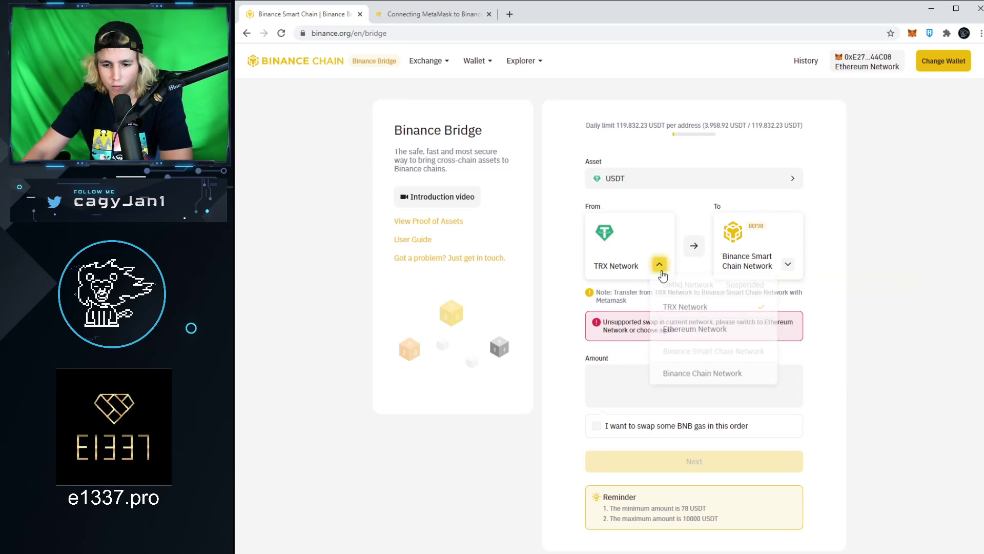
pyautogui.click(727, 341)
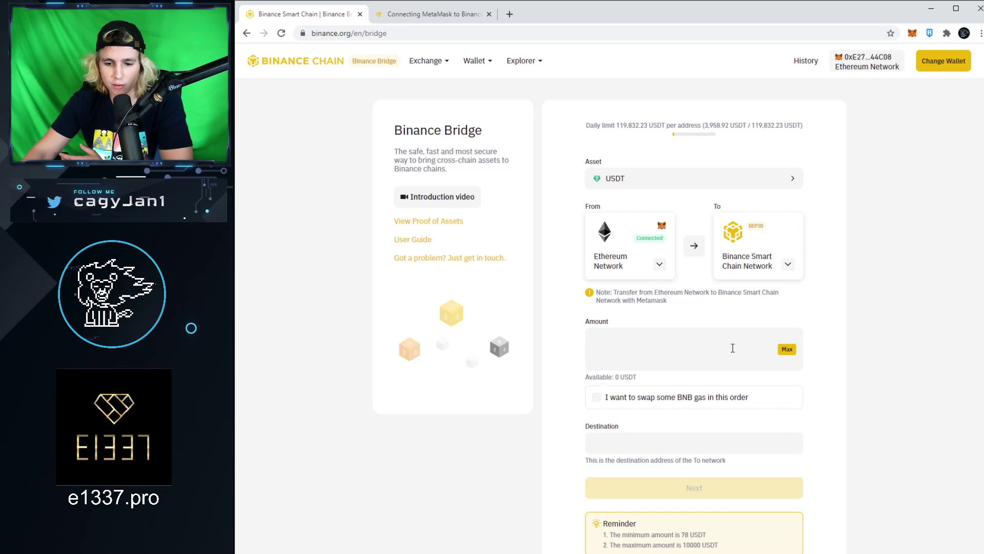
pyautogui.click(729, 348)
pyautogui.scroll(-2, 733, 333)
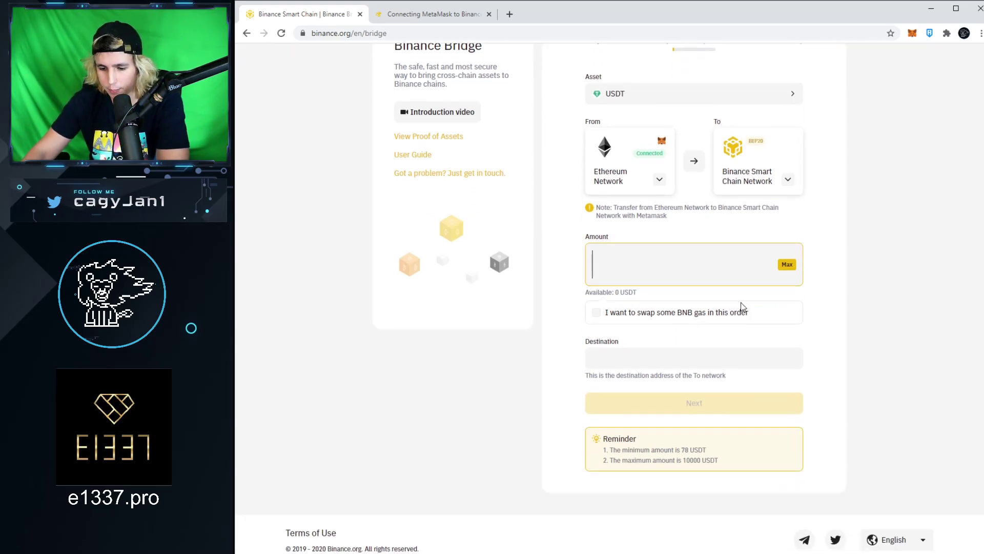
pyautogui.scroll(2, 820, 257)
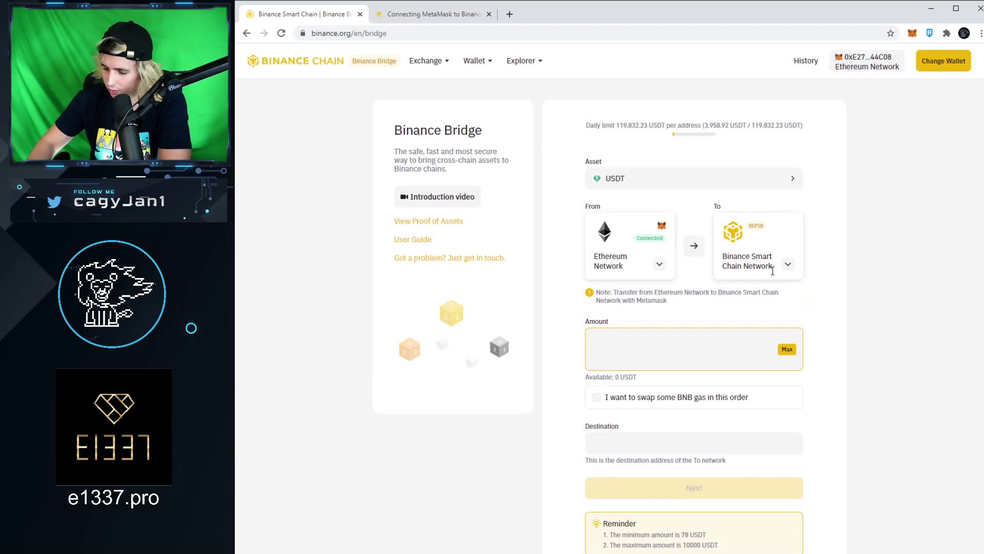
pyautogui.write('.1')
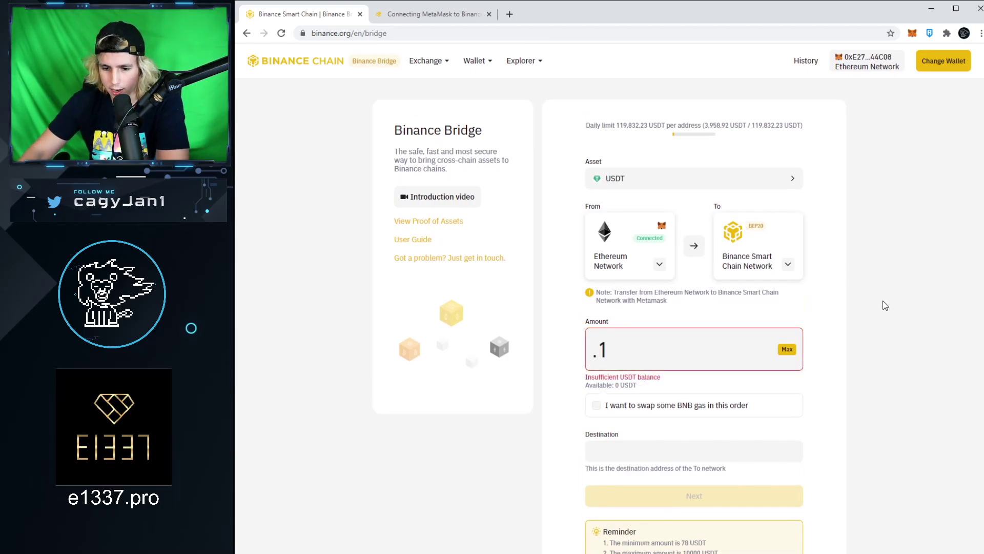
# Choose ETH as the bridge asset and set the transfer amount to 0.1.
pyautogui.click(693, 180)
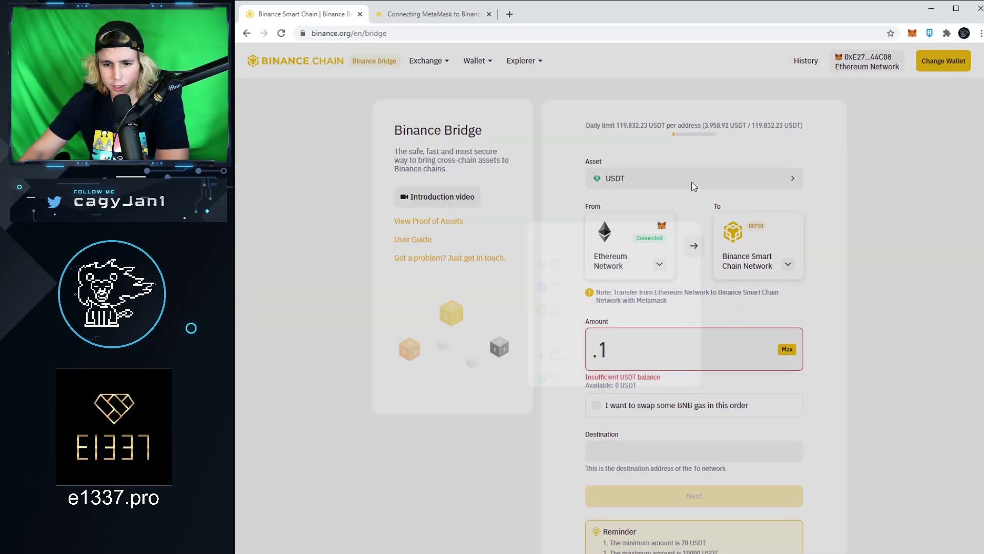
pyautogui.click(551, 281)
pyautogui.click(619, 334)
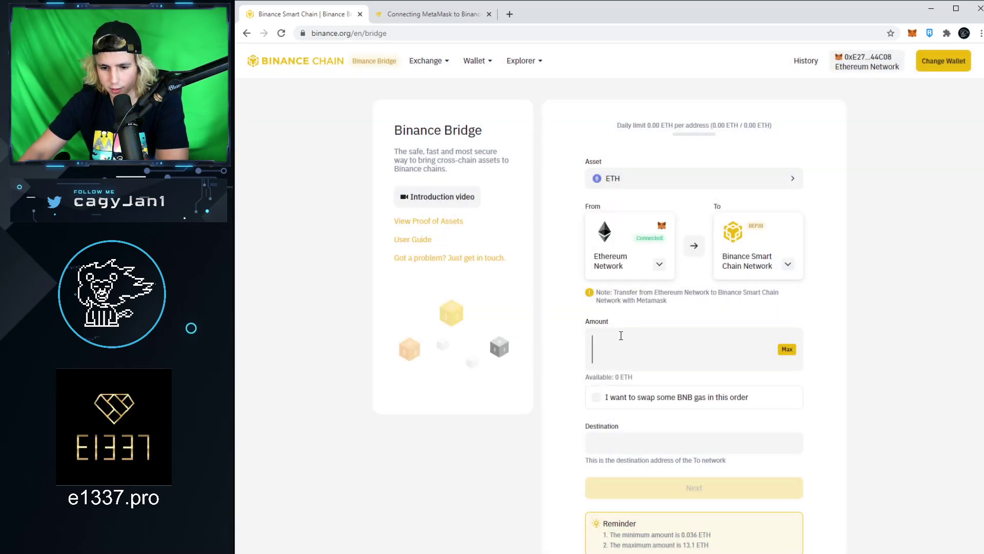
pyautogui.write('0.1')
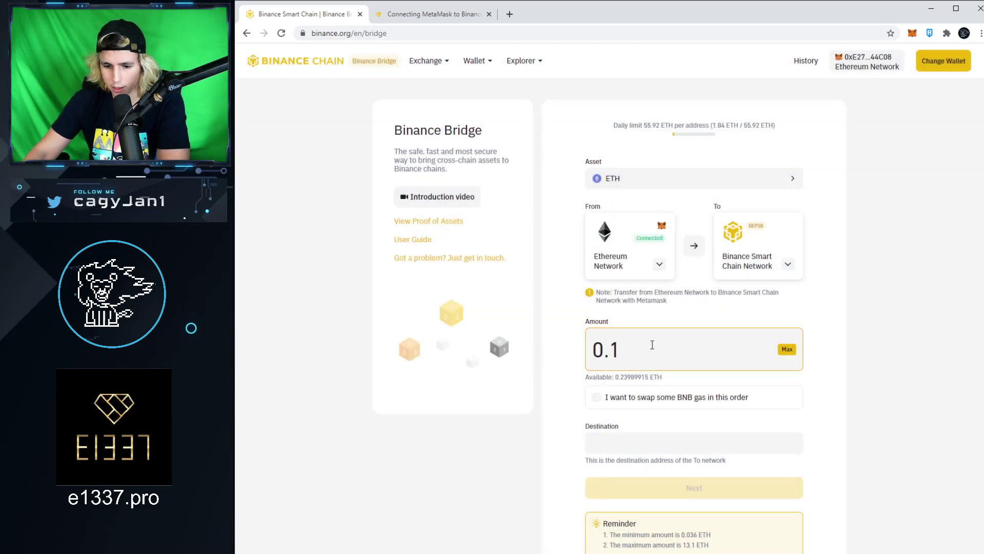
# Examine the MetaMask wallet's list of available networks while Ethereum Mainnet is selected.
pyautogui.click(621, 441)
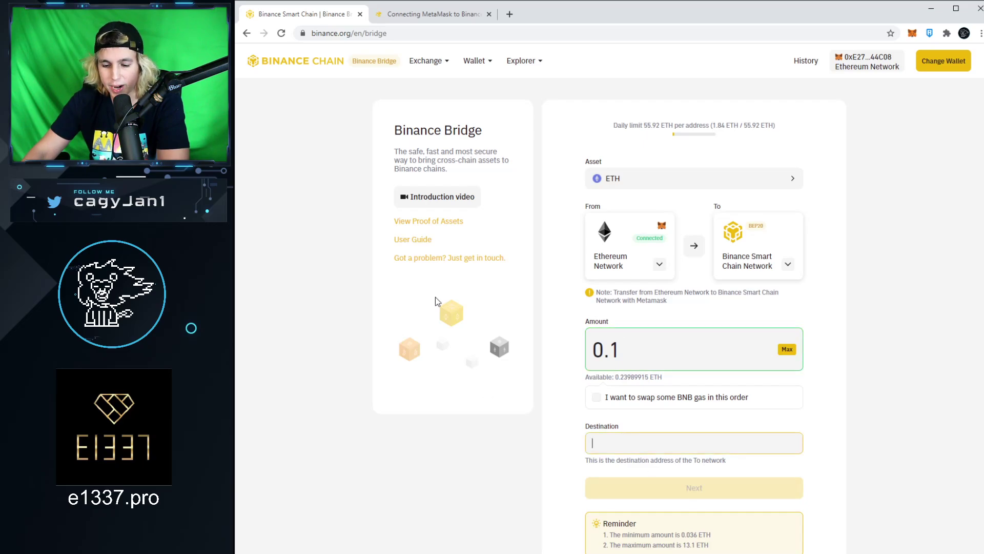
pyautogui.scroll(-1, 755, 388)
pyautogui.scroll(-2, 755, 388)
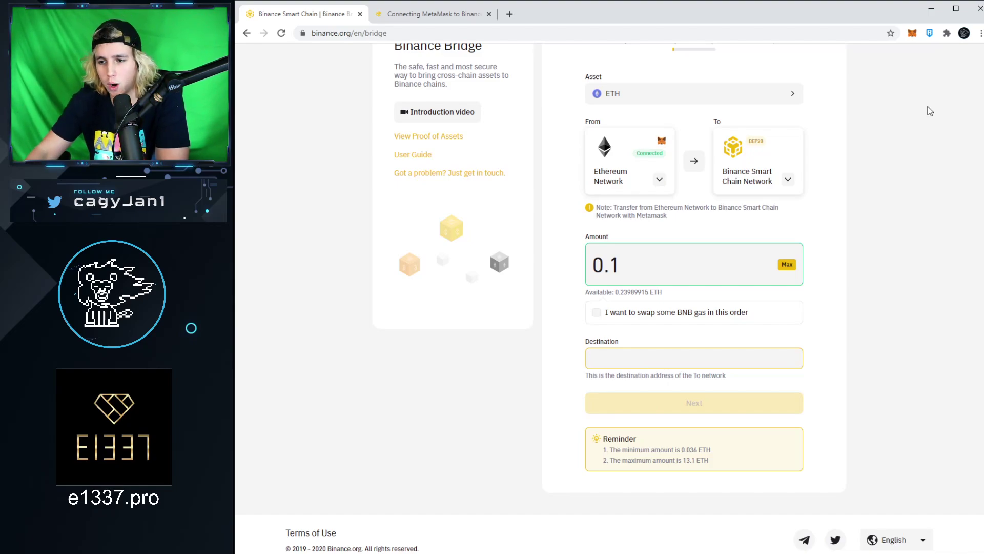
pyautogui.click(912, 33)
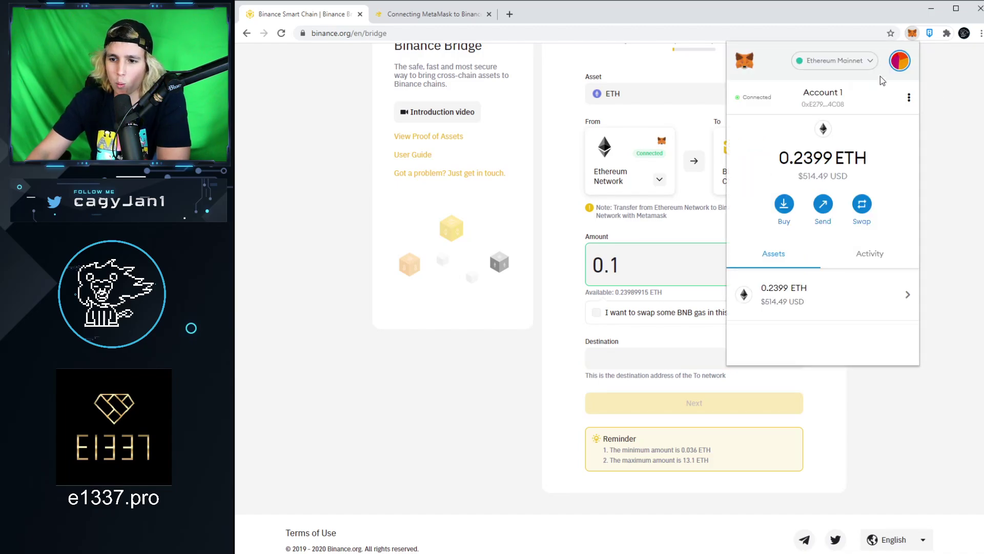
pyautogui.click(869, 62)
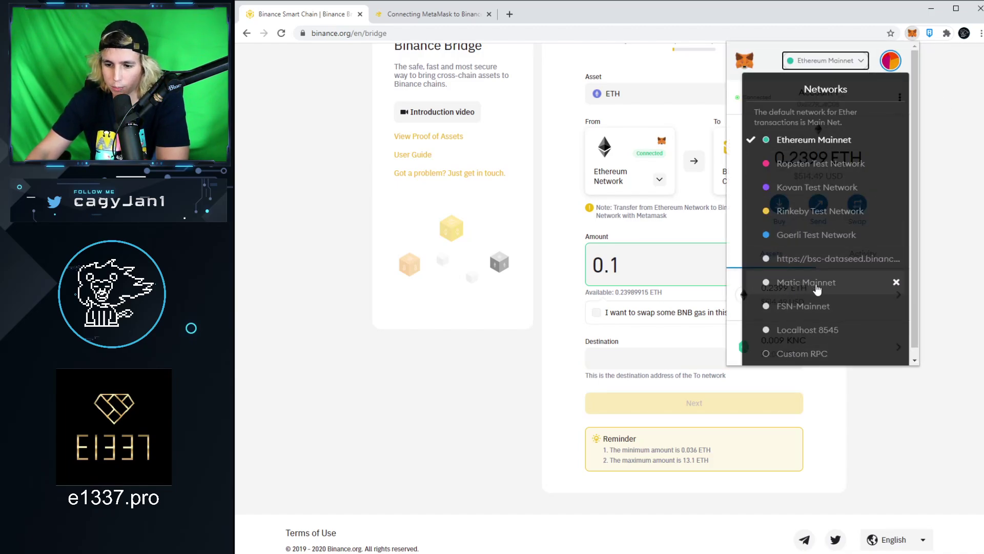
pyautogui.click(865, 61)
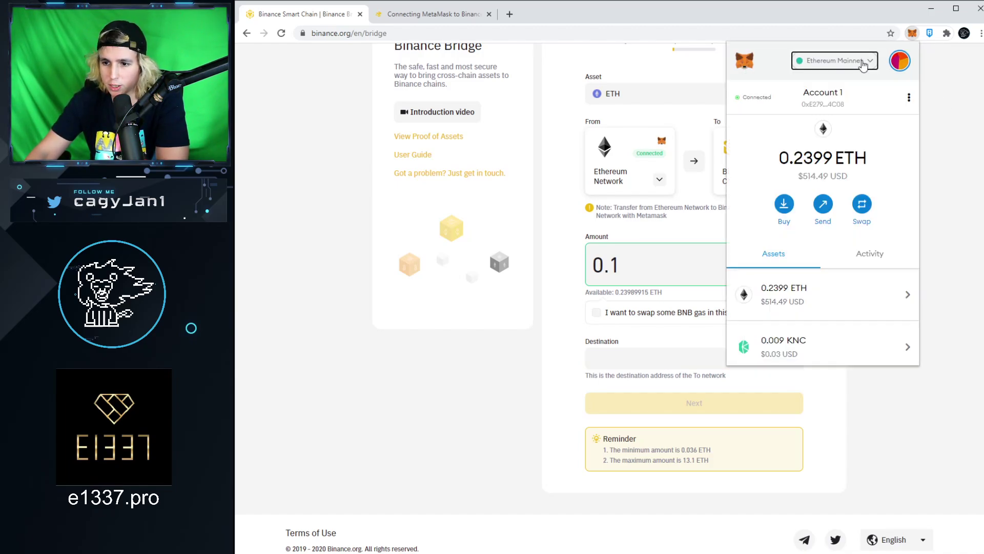
pyautogui.click(839, 62)
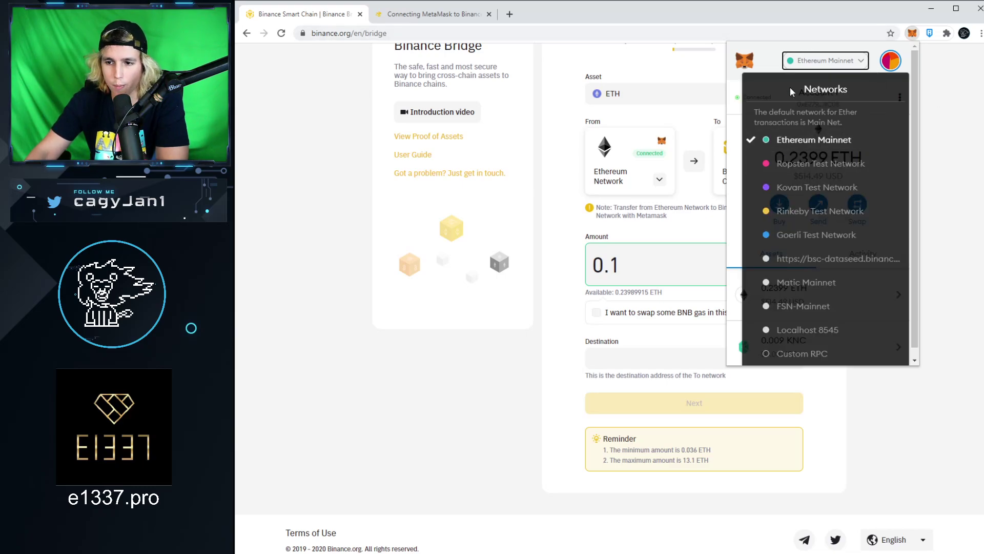
pyautogui.click(865, 63)
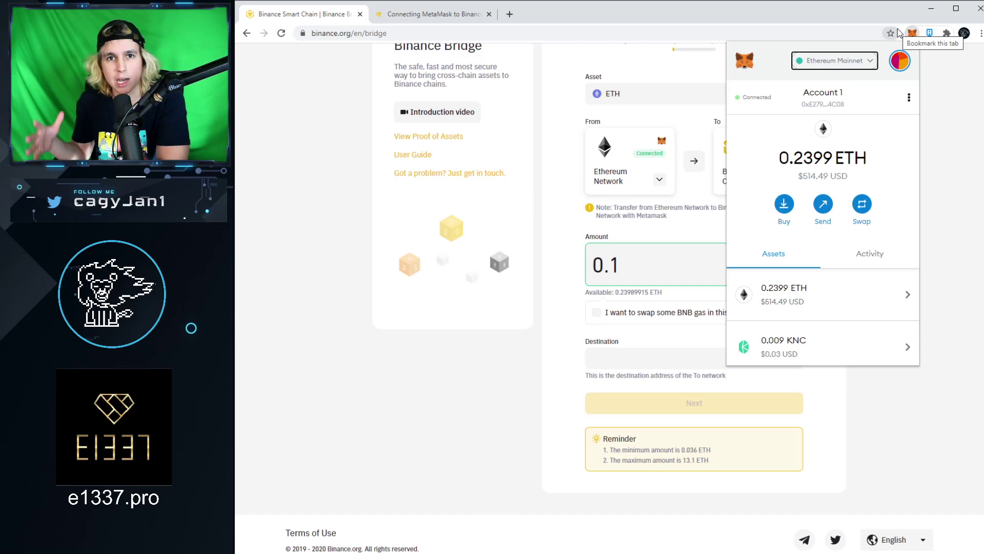
# Copy the account's address from the MetaMask wallet and paste it as the bridge transfer's destination.
pyautogui.click(844, 99)
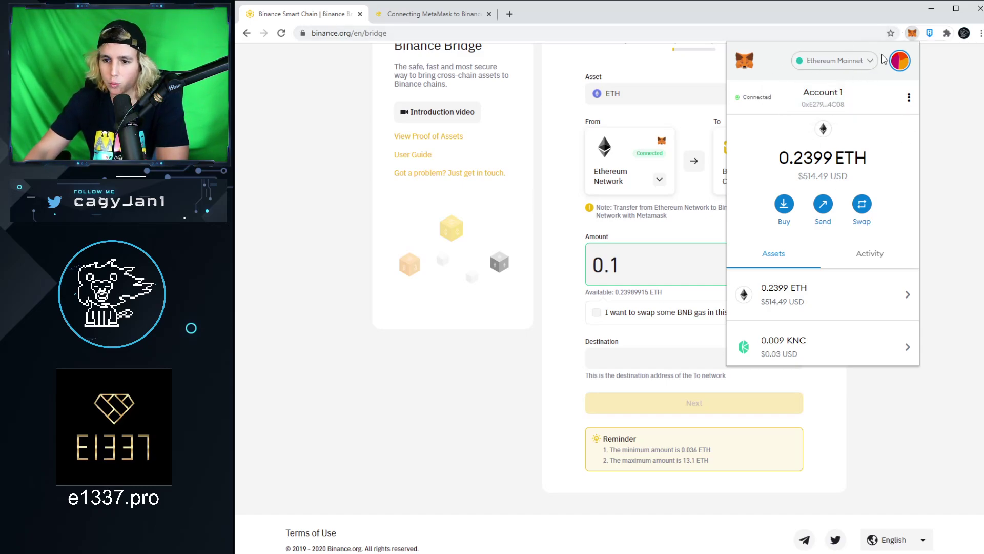
pyautogui.click(911, 32)
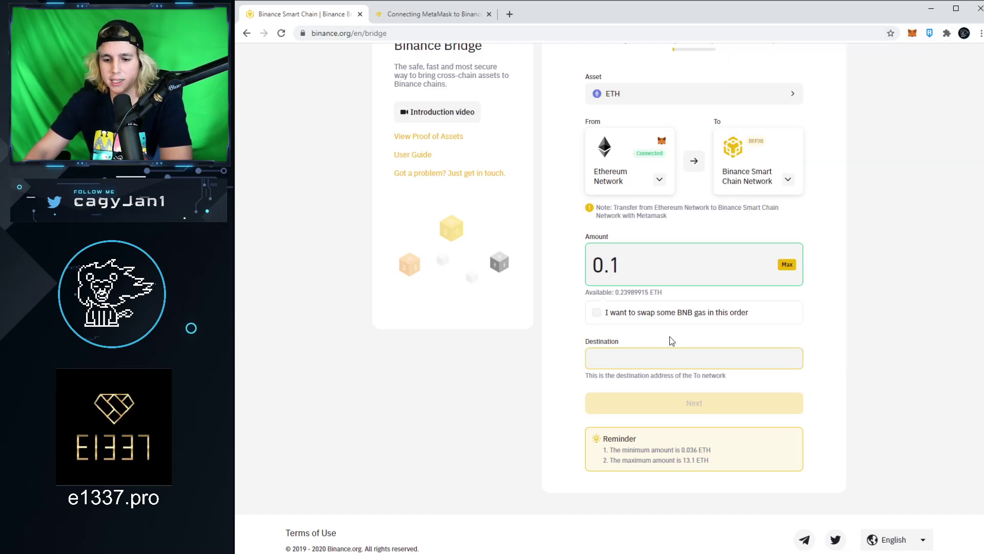
pyautogui.click(632, 355)
pyautogui.rightClick(632, 358)
pyautogui.click(674, 444)
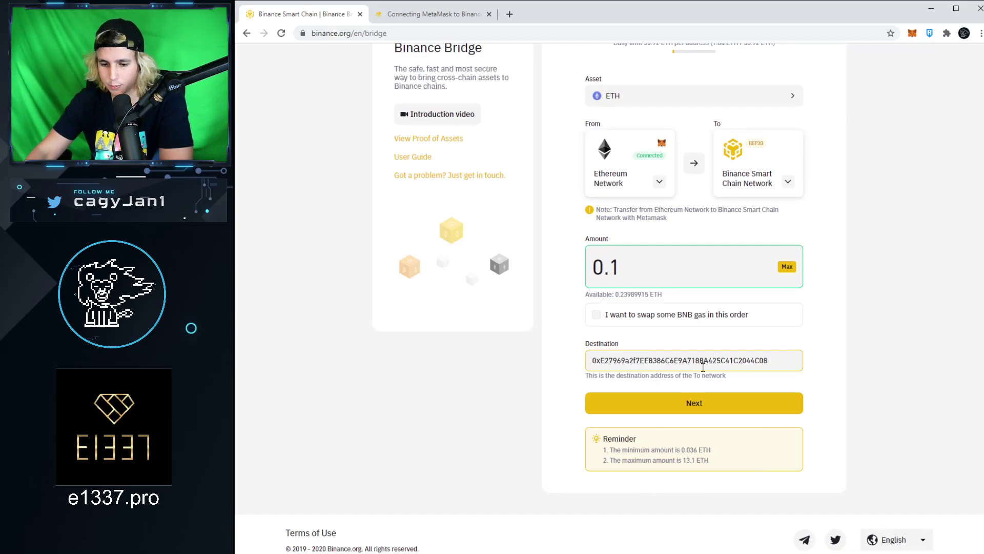
# Confirm the 0.10 ETH bridge transfer to Binance Smart Chain, submit it via MetaMask and approve the wallet transaction.
pyautogui.click(721, 402)
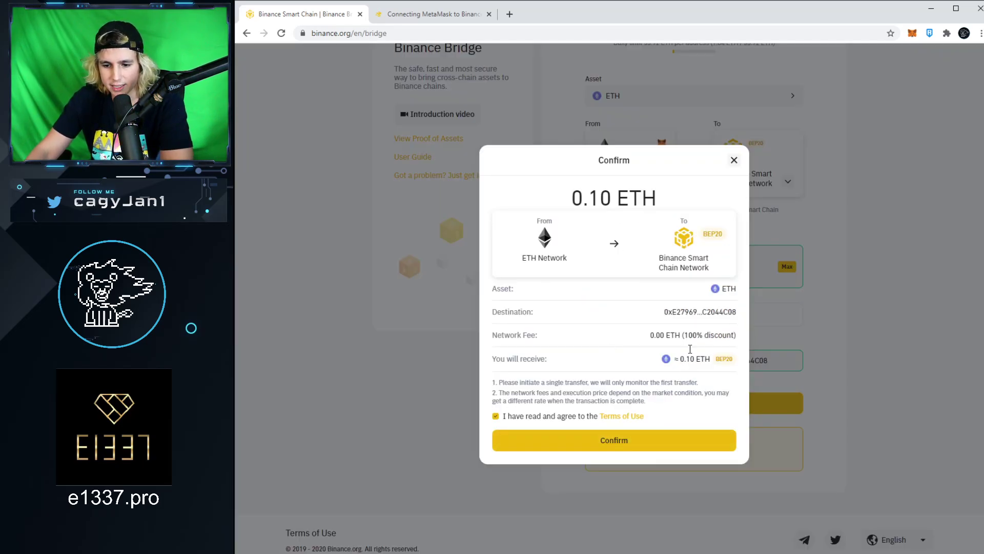
pyautogui.click(631, 440)
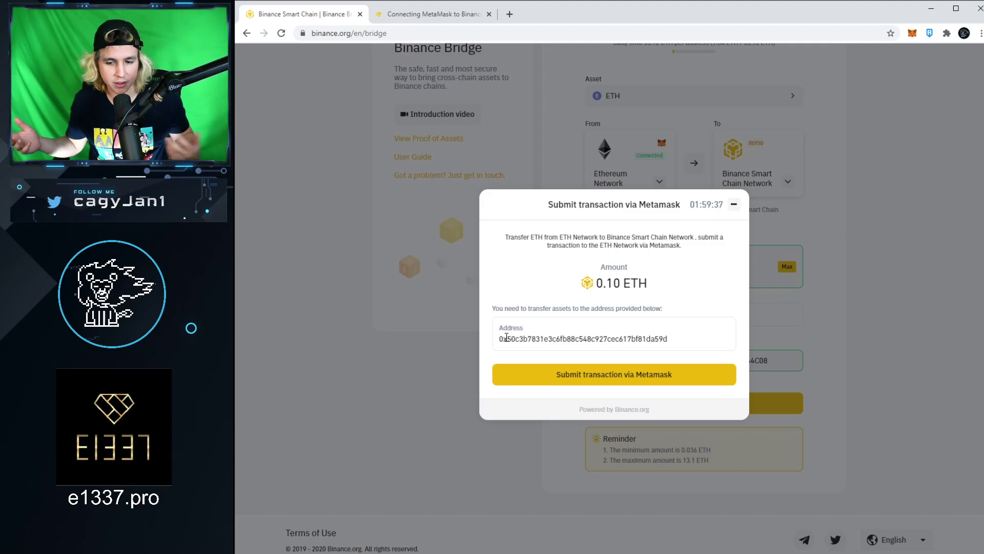
pyautogui.click(597, 377)
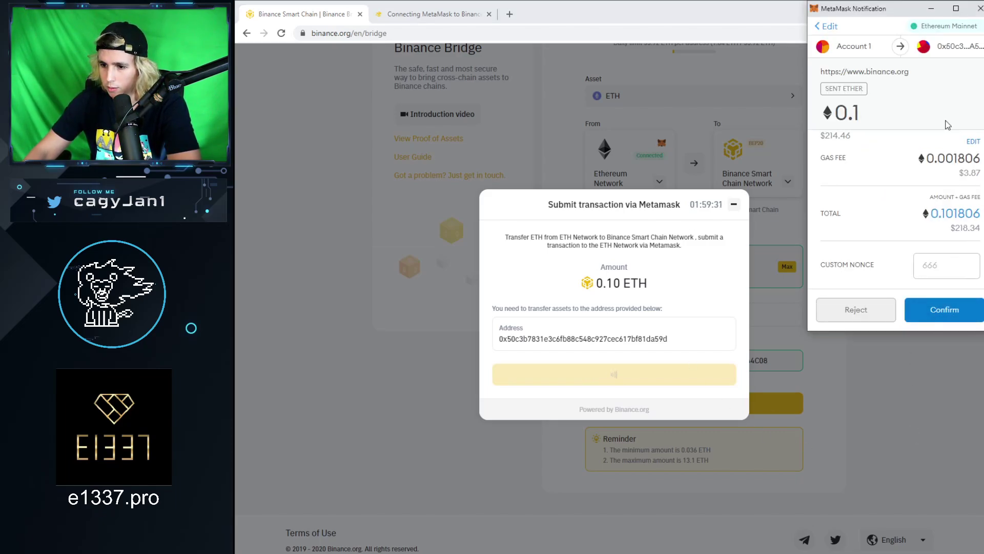
pyautogui.click(949, 314)
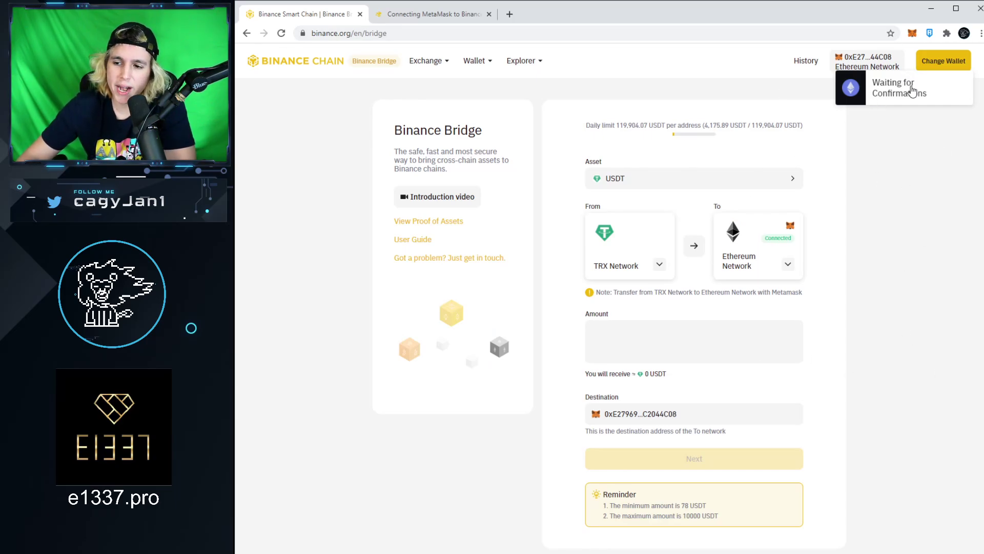
# Check the transfer's confirmation details and switch the MetaMask wallet to the bsc-dataseed.binance.org network.
pyautogui.click(894, 95)
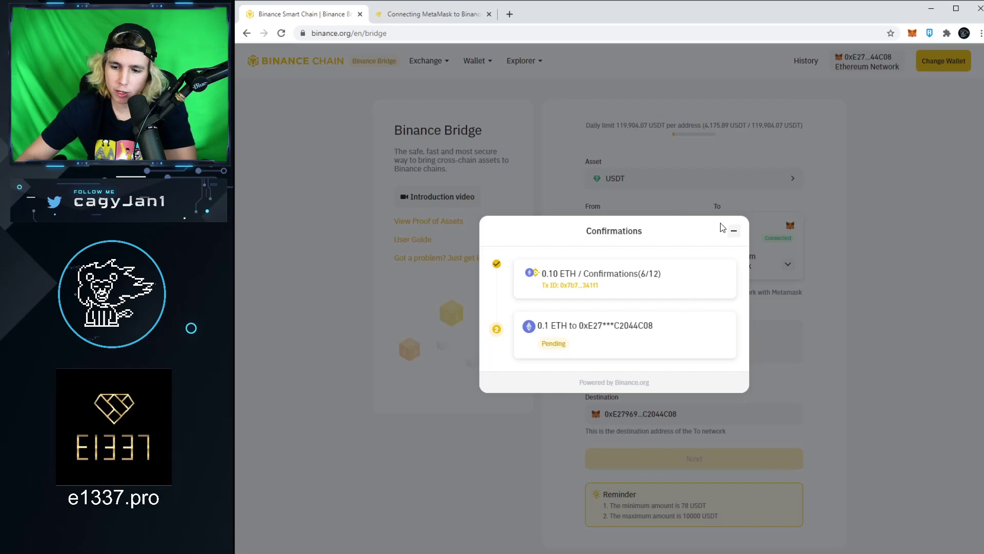
pyautogui.click(734, 231)
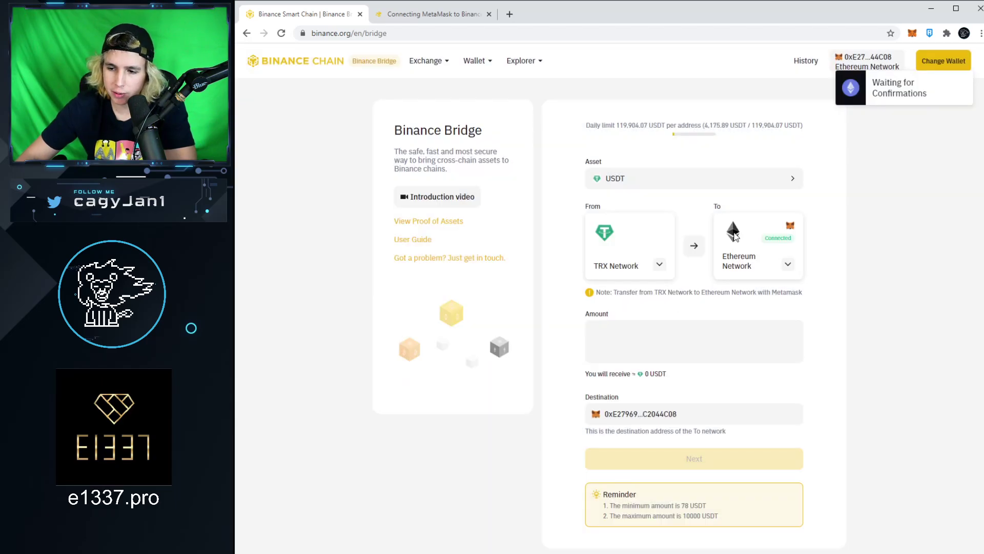
pyautogui.click(912, 32)
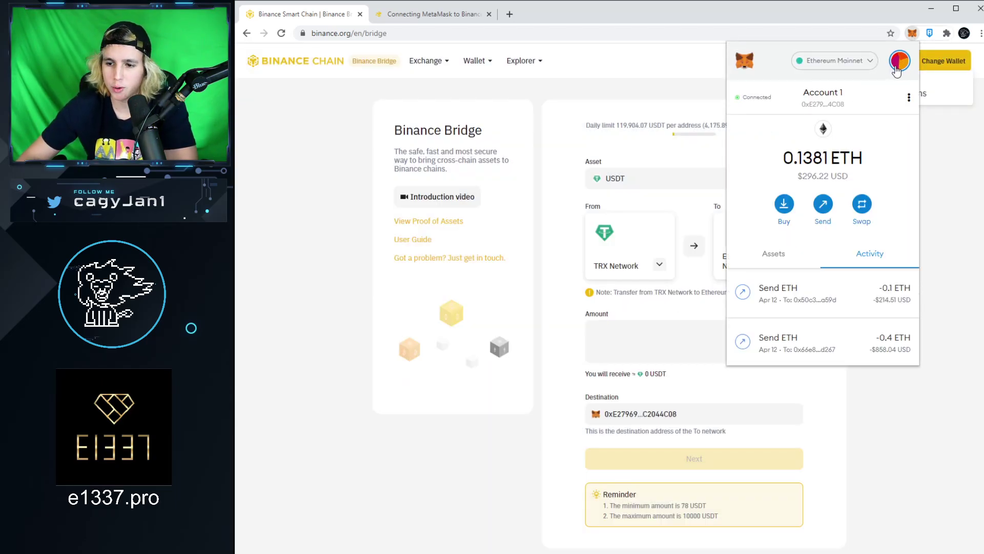
pyautogui.click(866, 61)
pyautogui.click(838, 259)
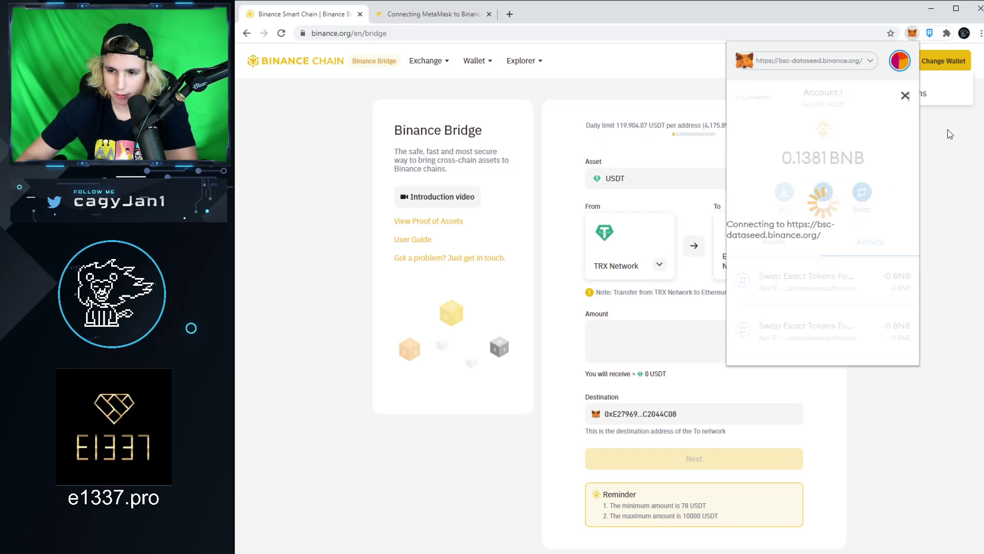
# Reopen the pending transfer's confirmation details and highlight the required number of confirmations.
pyautogui.click(897, 90)
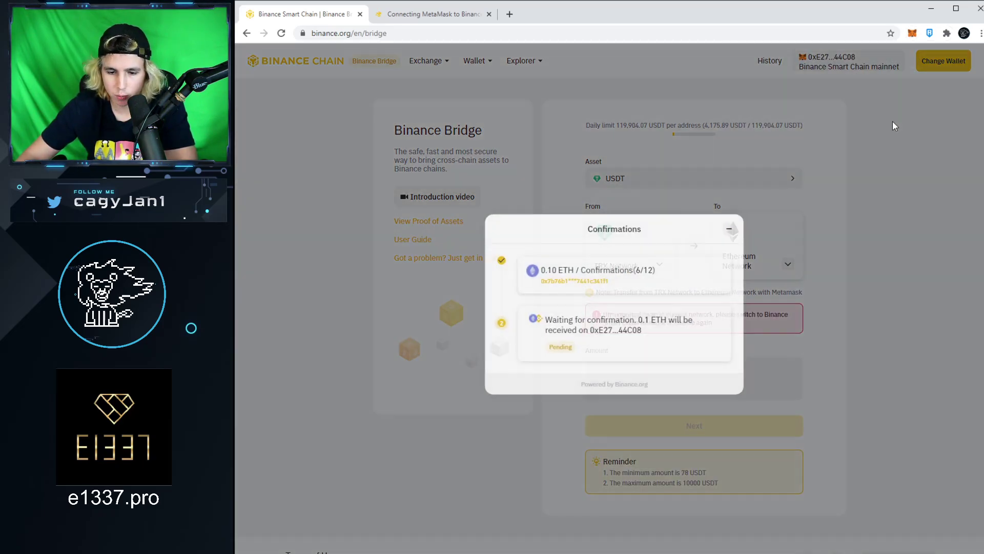
pyautogui.click(892, 121)
pyautogui.click(875, 92)
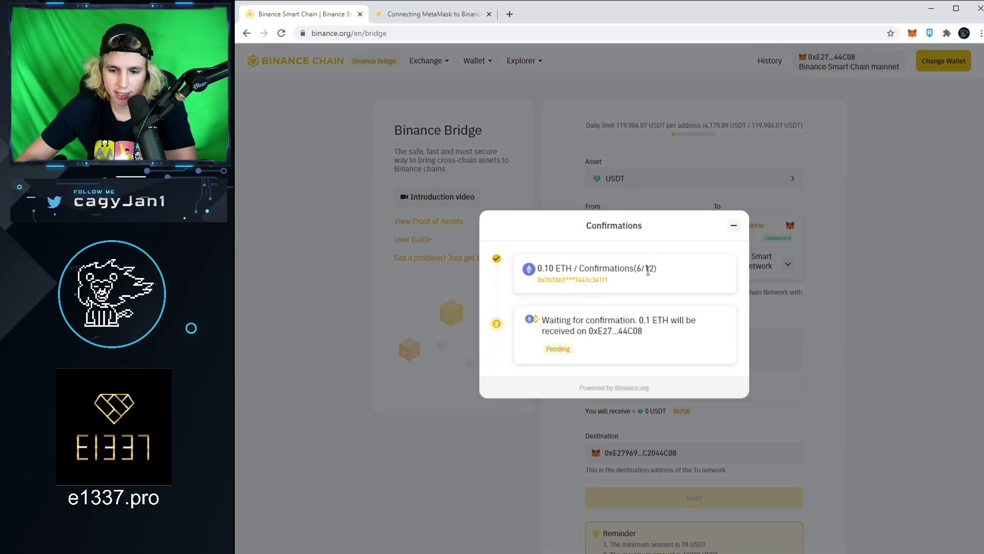
pyautogui.moveTo(645, 268); pyautogui.dragTo(658, 267)
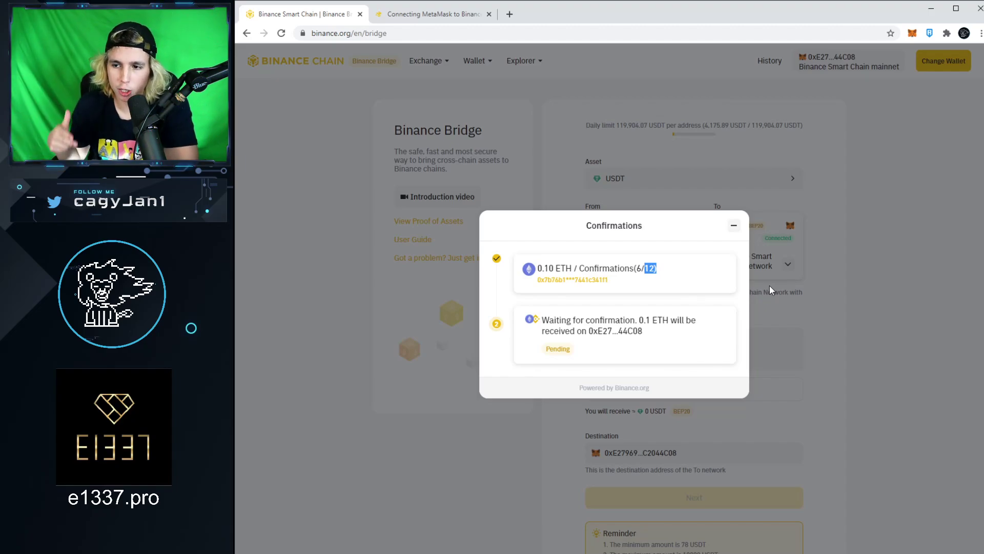
# Switch the wallet to Ethereum Mainnet and back to bsc-dataseed.binance.org, and review its assets there.
pyautogui.click(912, 33)
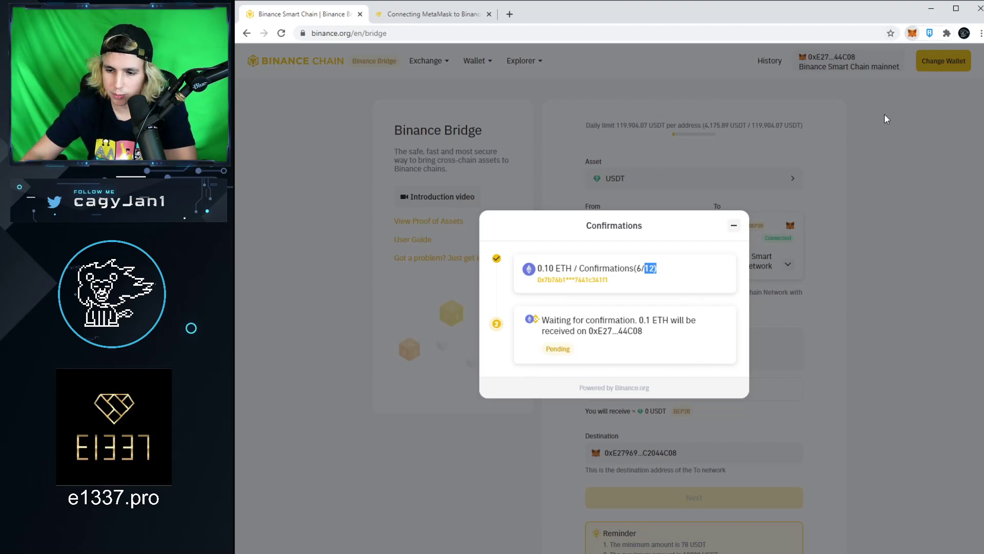
pyautogui.click(852, 58)
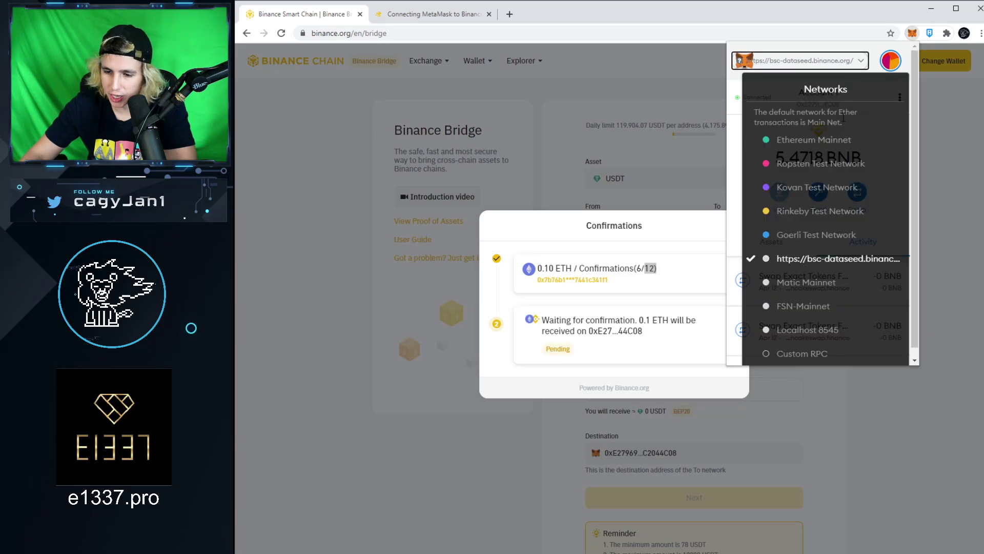
pyautogui.click(815, 139)
pyautogui.click(825, 60)
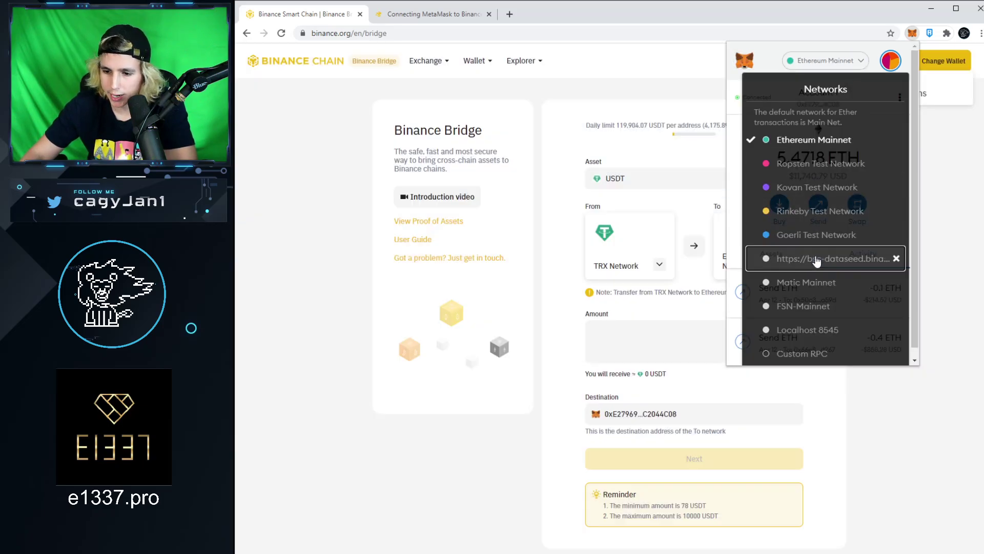
pyautogui.click(817, 258)
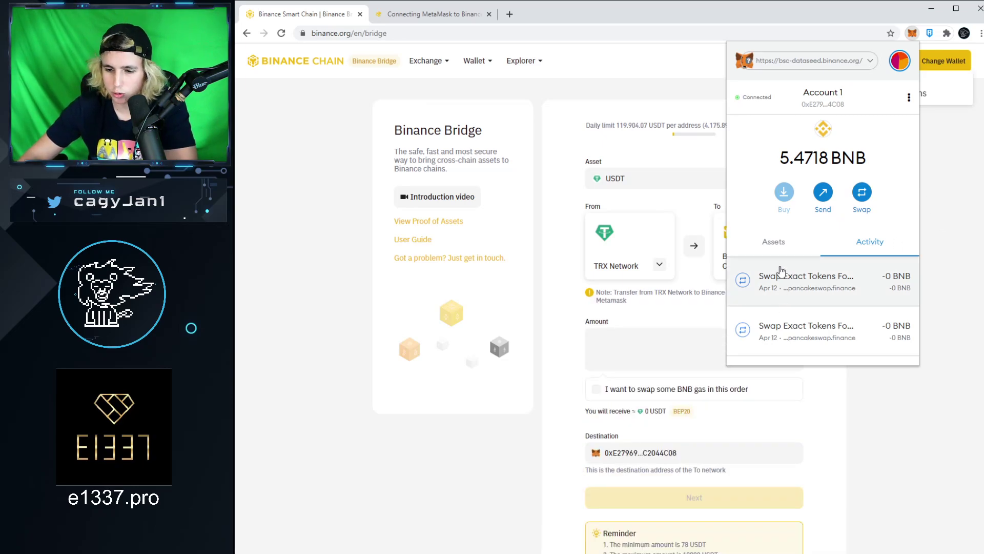
pyautogui.click(779, 243)
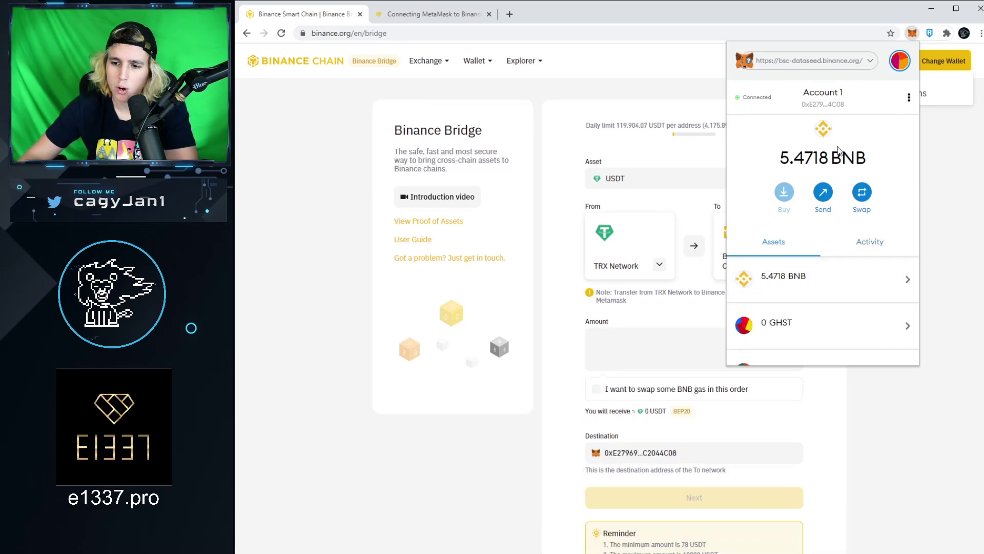
pyautogui.click(913, 36)
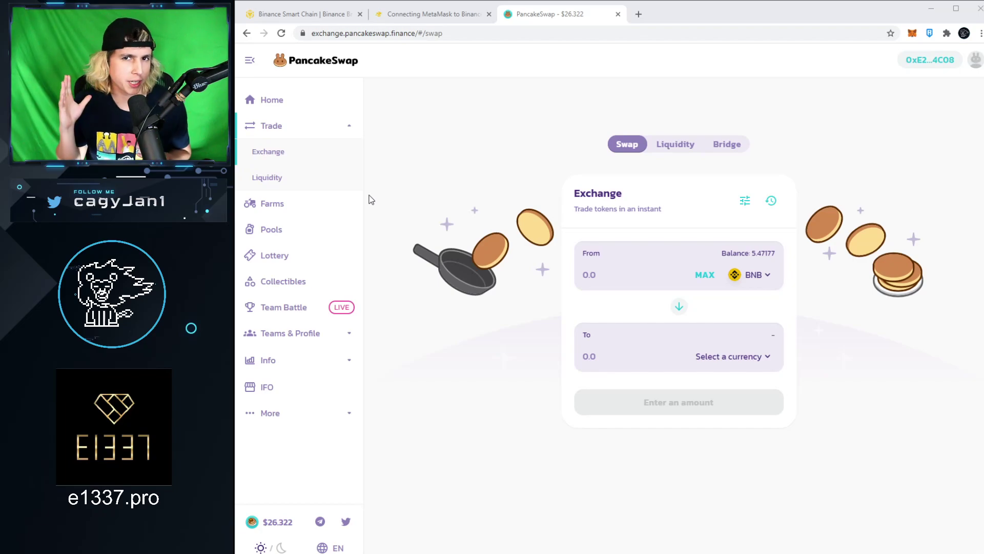
# Choose ETH as the token to swap from in the PancakeSwap exchange.
pyautogui.click(301, 160)
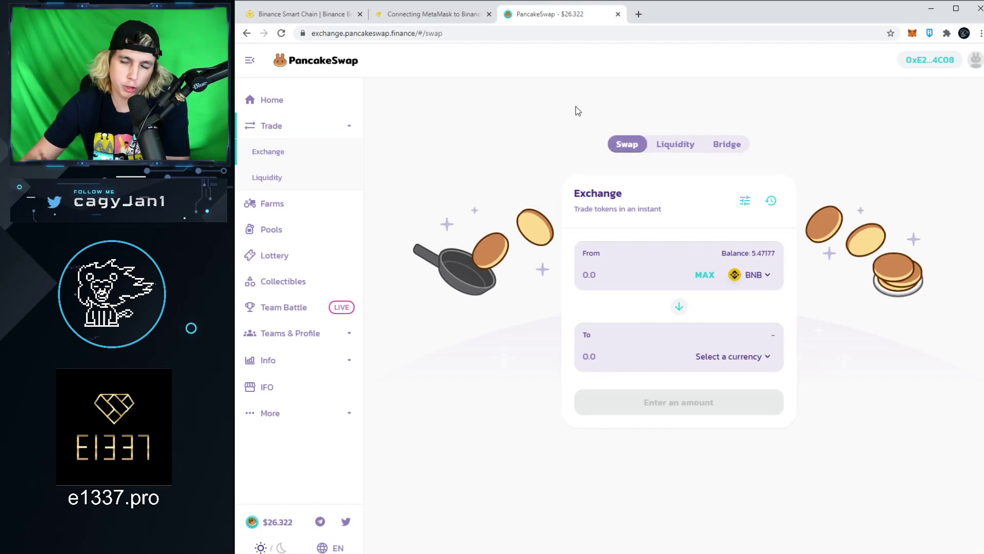
pyautogui.click(754, 275)
pyautogui.write('eth')
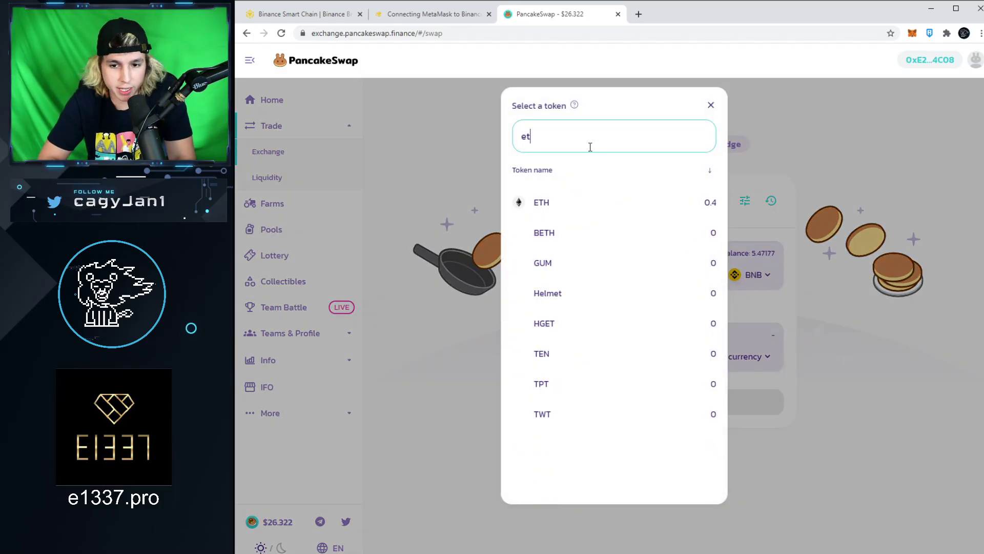
pyautogui.click(597, 207)
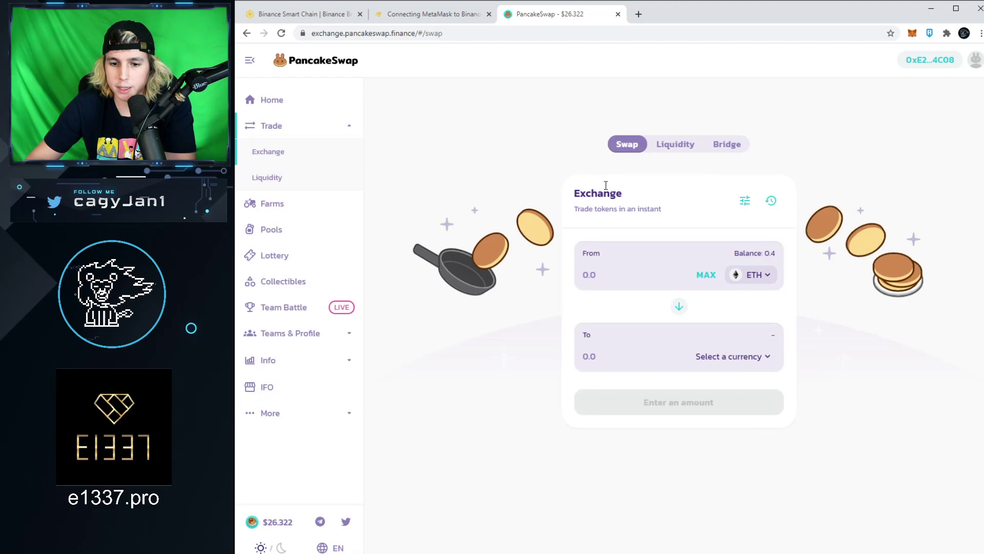
# Reselect the bsc-dataseed.binance.org network in the MetaMask wallet and close the wallet.
pyautogui.click(912, 33)
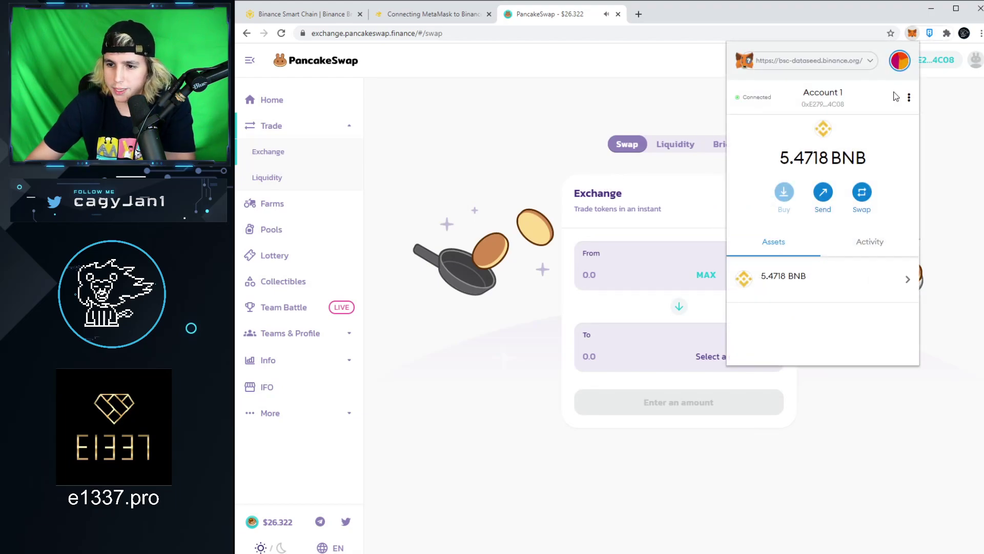
pyautogui.click(851, 62)
pyautogui.click(811, 259)
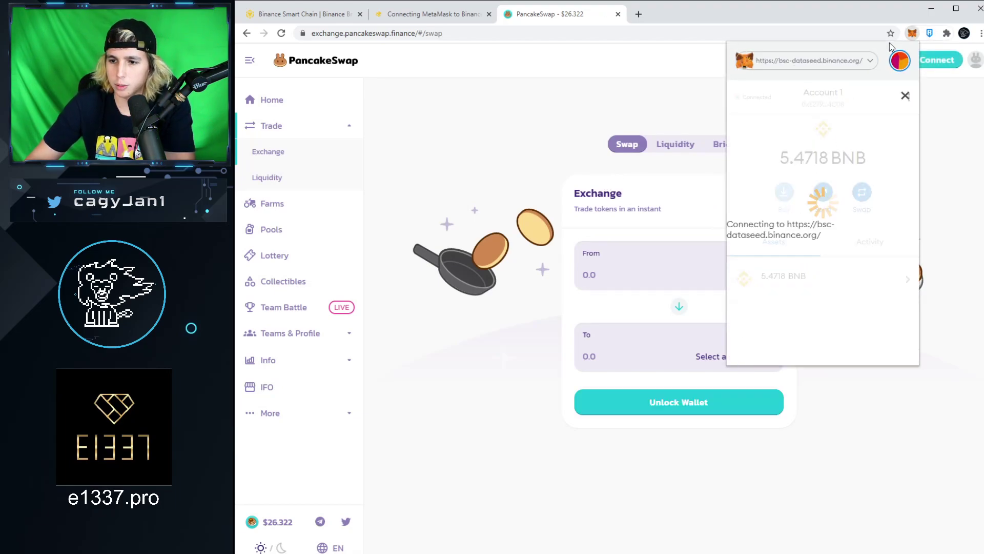
pyautogui.click(950, 142)
# Search the token list for eth and set ETH again as the exchange's From token.
pyautogui.click(754, 275)
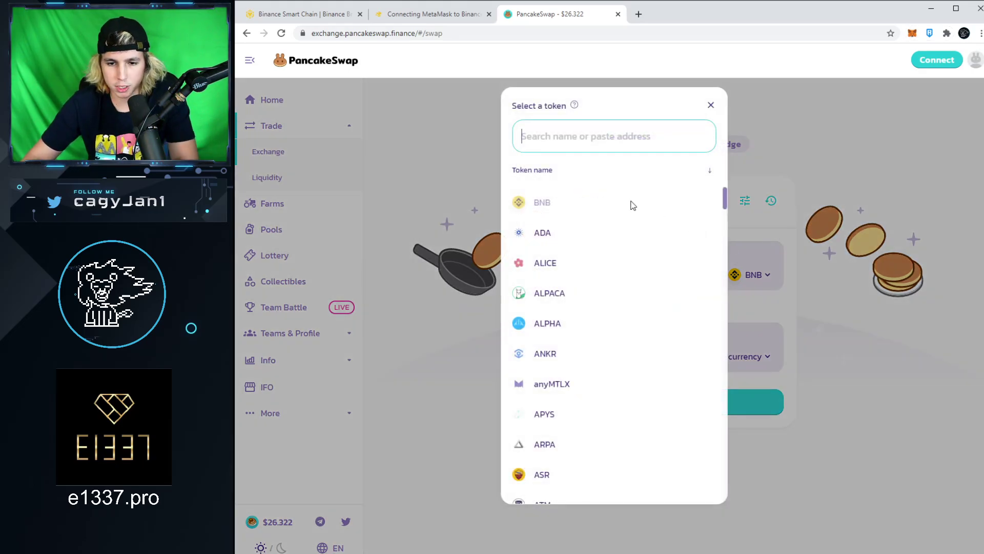
pyautogui.write('eth')
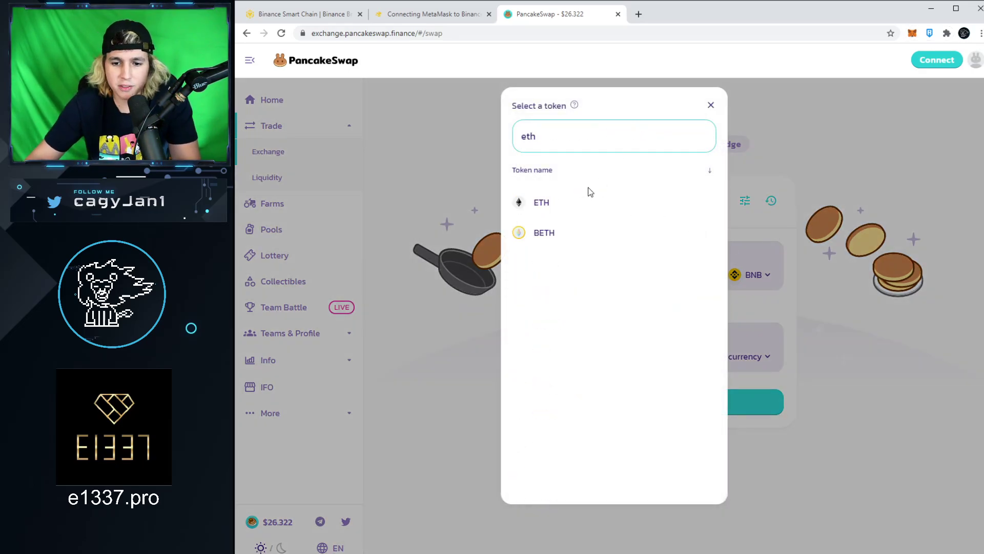
pyautogui.click(564, 201)
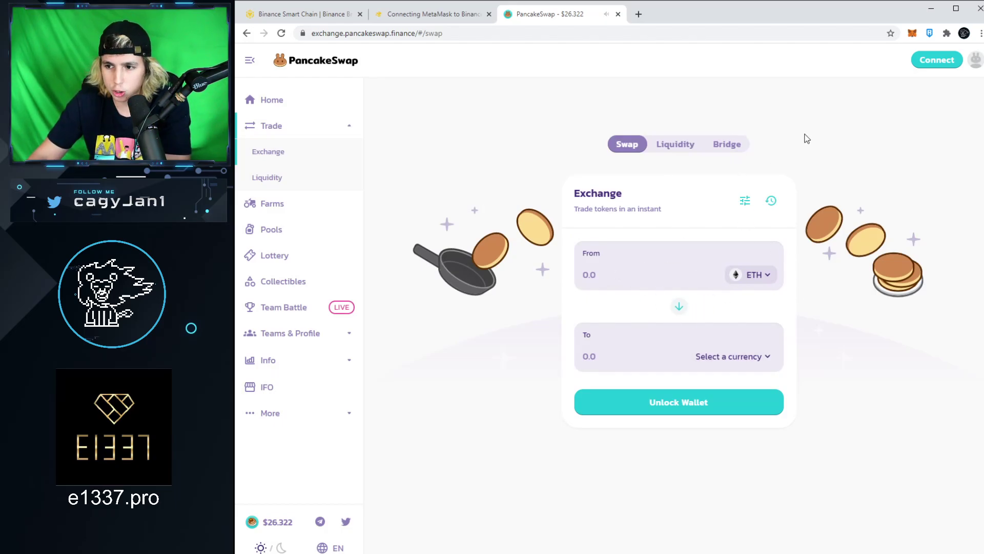
# Connect the MetaMask wallet to the exchange and use the maximum ETH balance of 0.4 as the From amount.
pyautogui.click(938, 60)
pyautogui.click(605, 221)
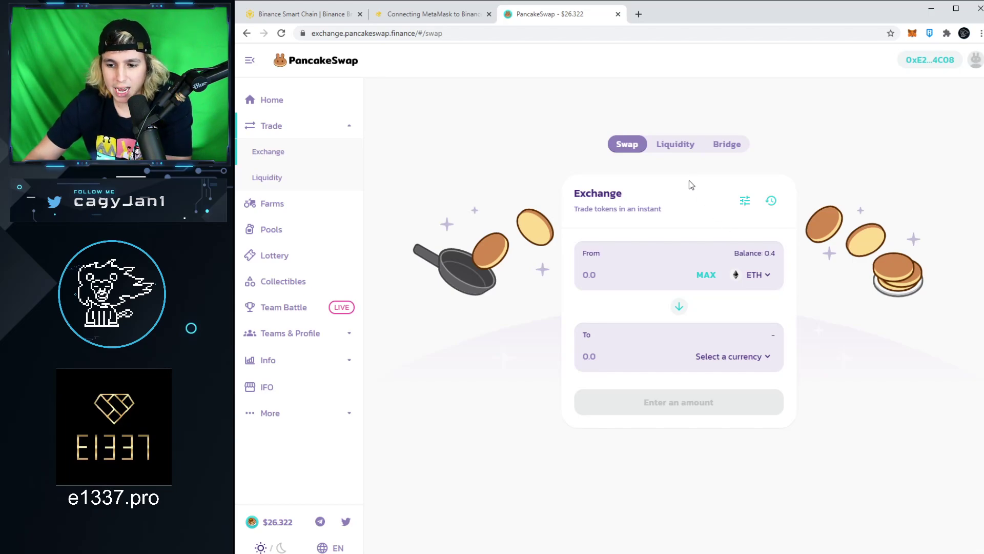
pyautogui.click(700, 274)
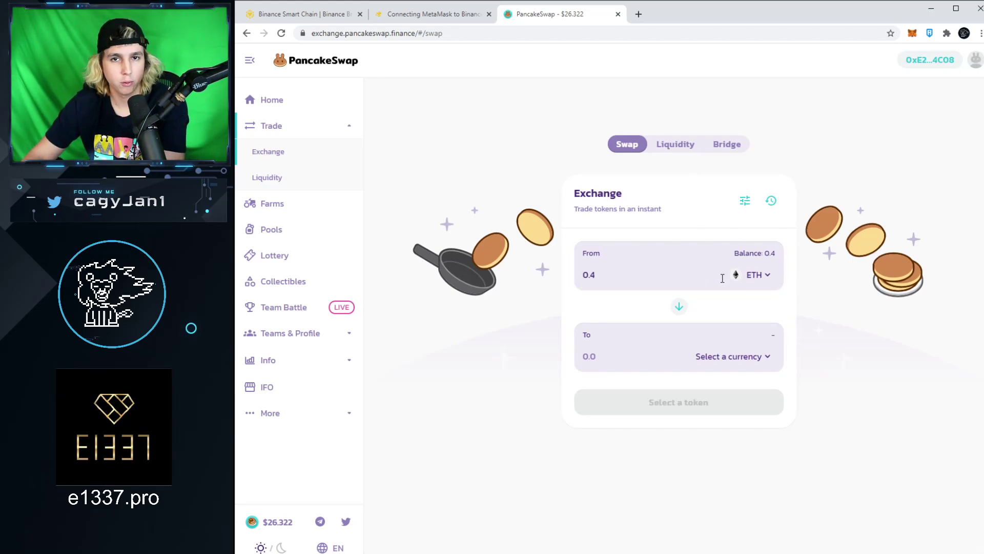
# Search the token list for kpad and choose KPAD as the token to receive.
pyautogui.click(723, 357)
pyautogui.write('kpad')
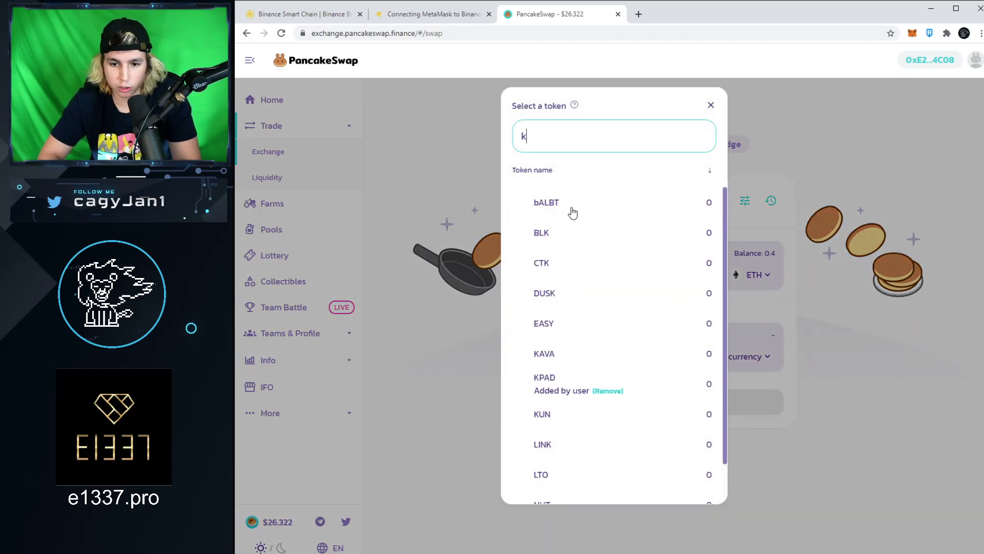
pyautogui.click(545, 210)
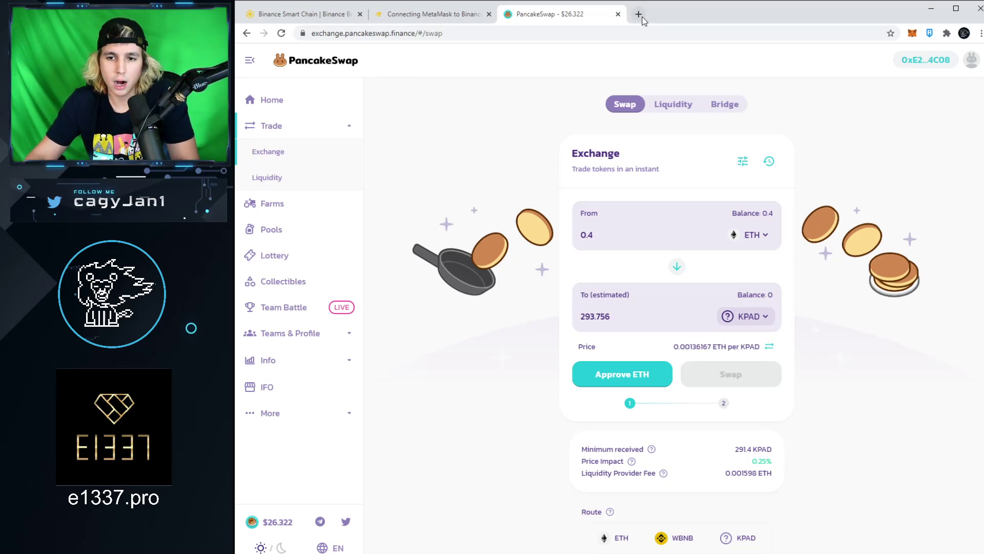
# Open CoinGecko in a new tab, search for kpad and open the KickPad (KPAD) page.
pyautogui.click(639, 14)
pyautogui.write('coin')
pyautogui.press('Return')
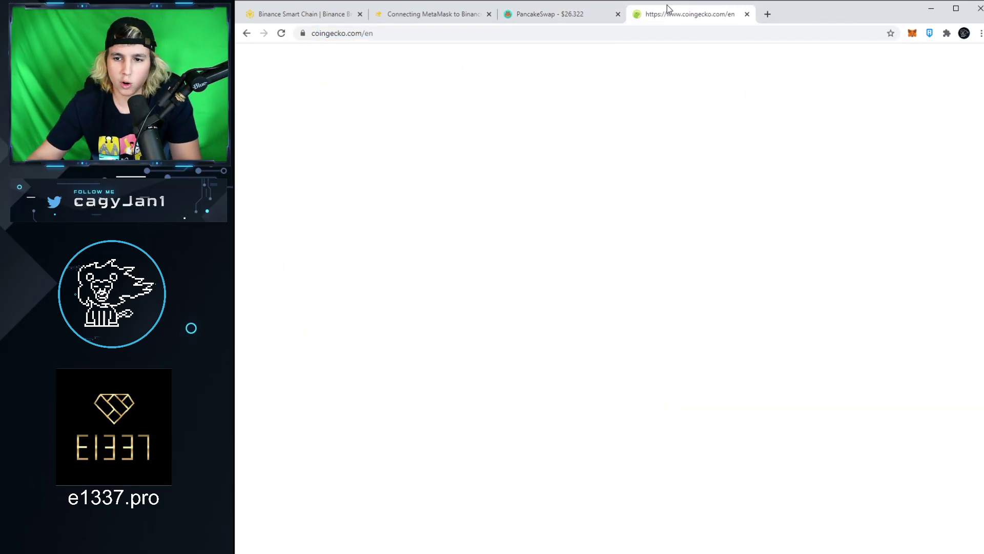
pyautogui.write('kpad')
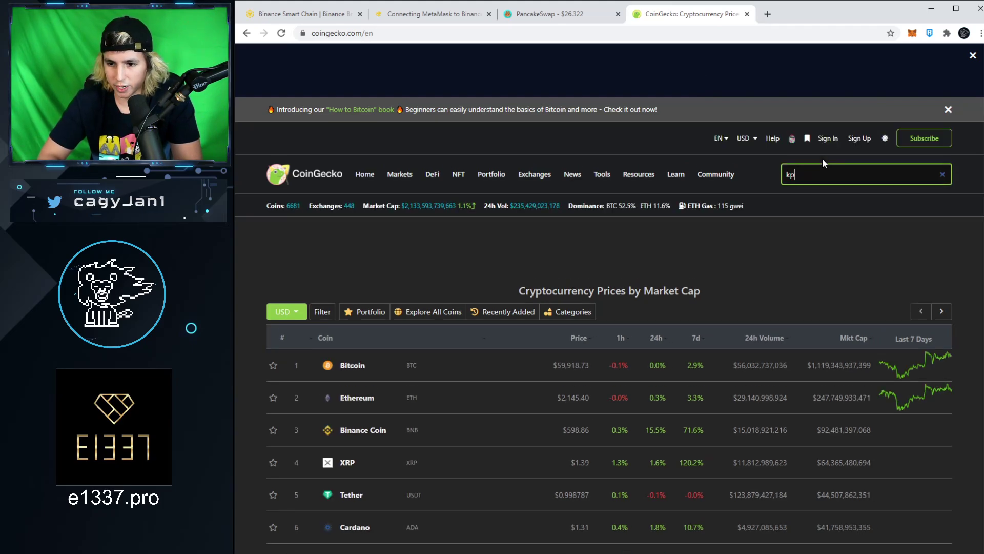
pyautogui.click(837, 260)
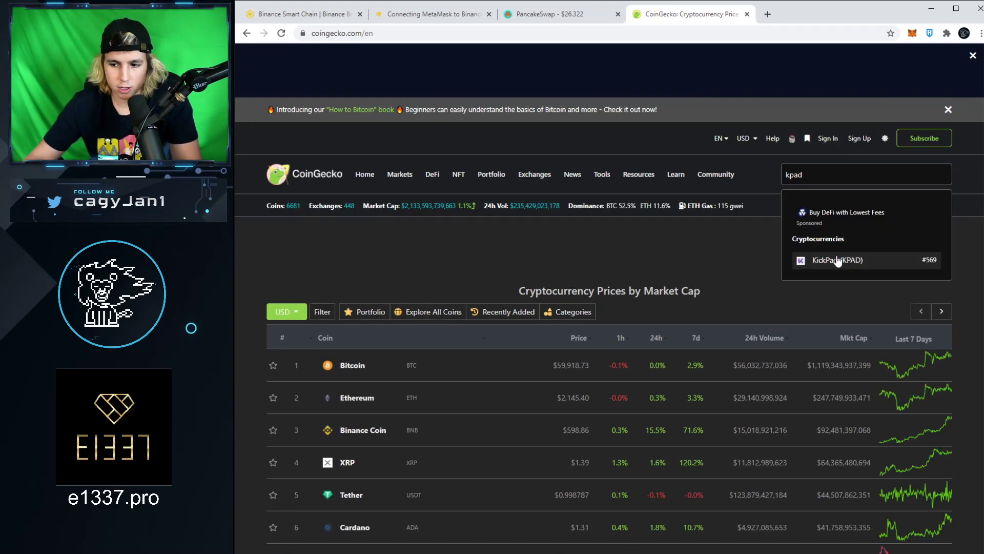
# Copy KickPad's BSC contract address from CoinGecko and return to the PancakeSwap exchange.
pyautogui.scroll(-2, 386, 380)
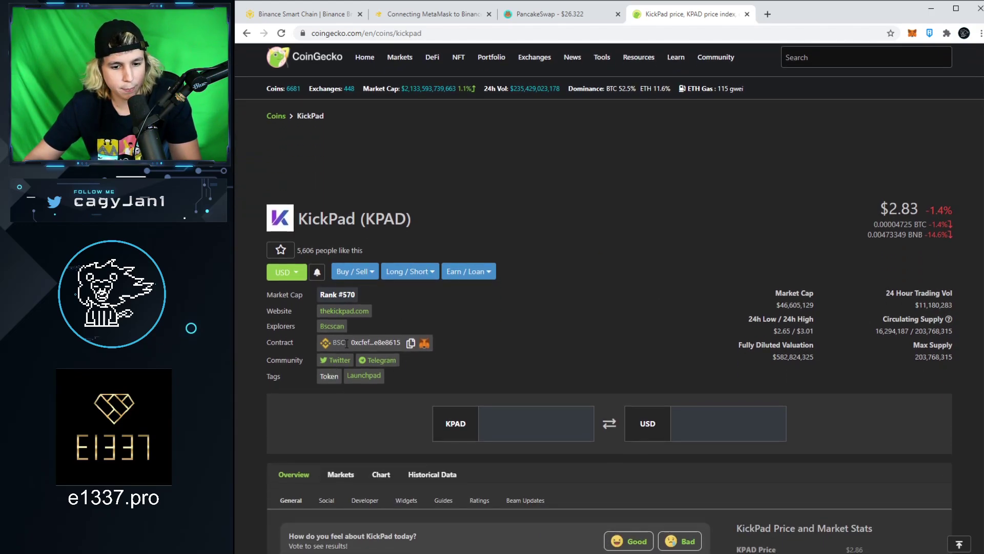
pyautogui.moveTo(347, 343); pyautogui.dragTo(325, 345)
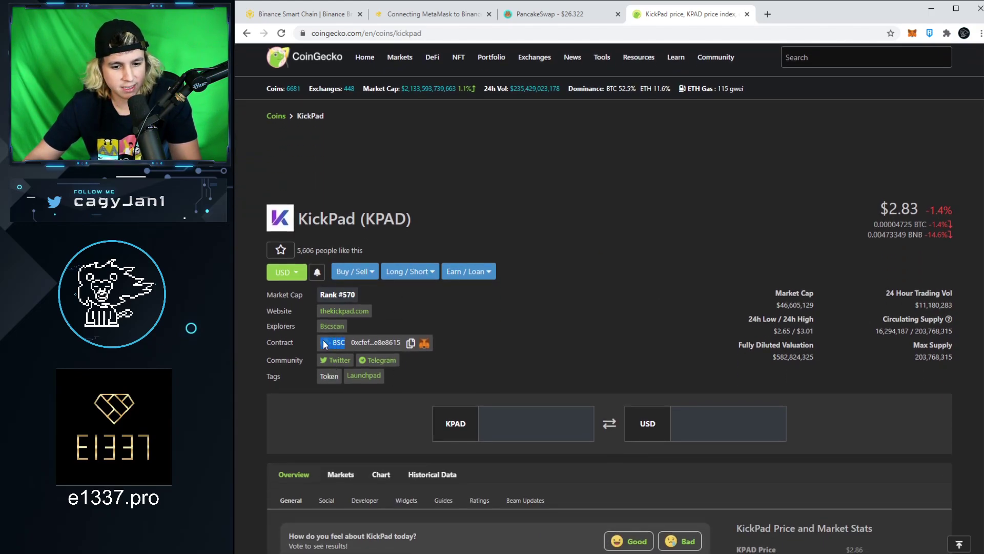
pyautogui.click(410, 342)
pyautogui.click(559, 20)
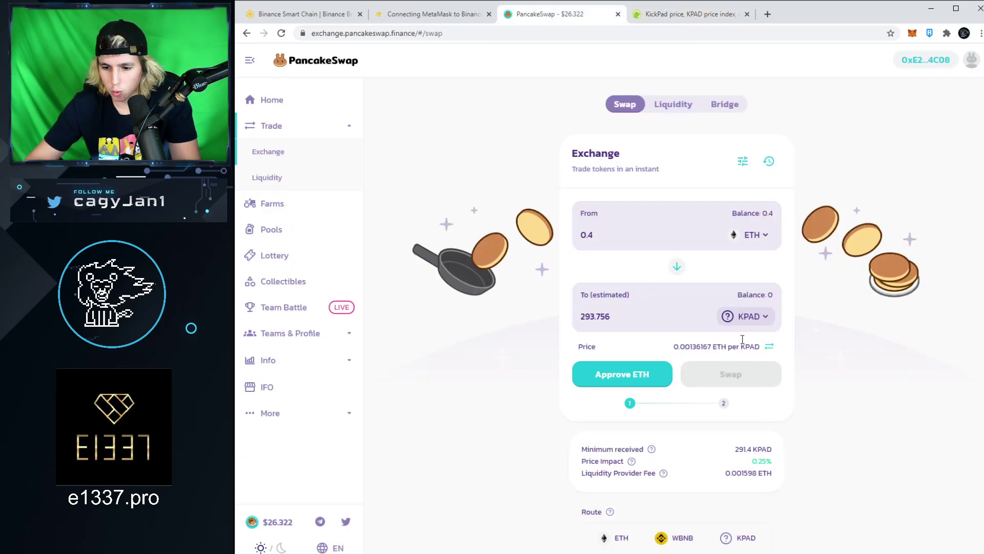
pyautogui.click(760, 317)
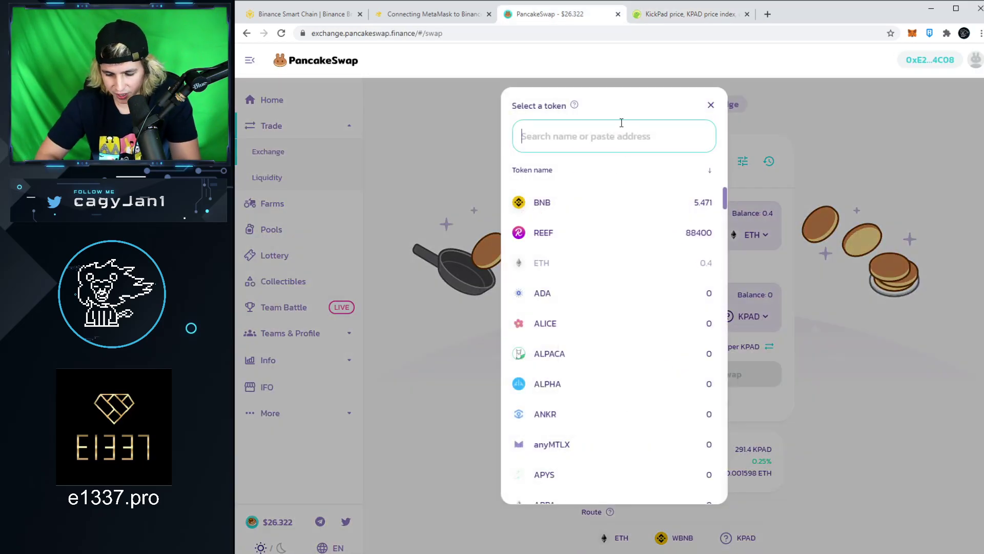
pyautogui.write('kpd')
pyautogui.click(829, 276)
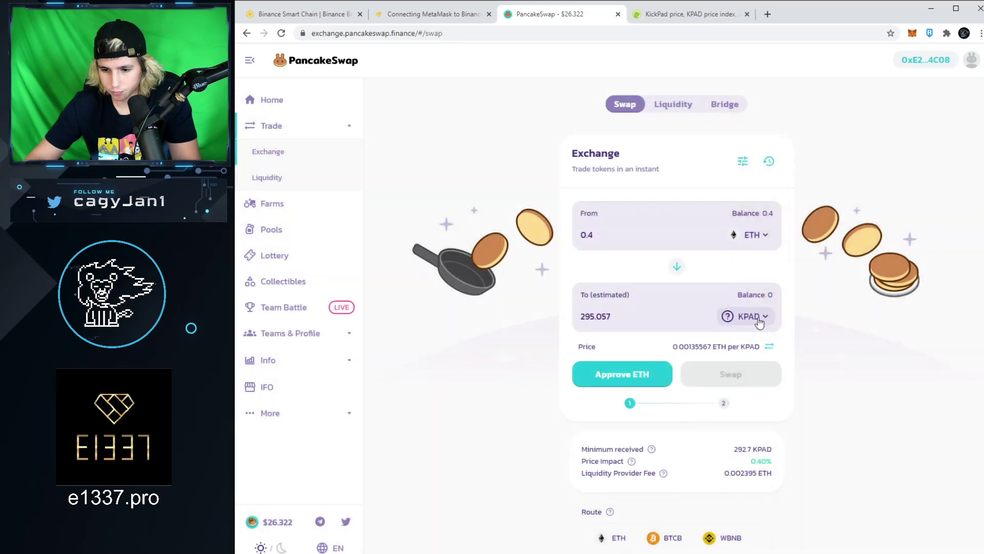
pyautogui.click(760, 317)
pyautogui.click(609, 264)
pyautogui.click(749, 316)
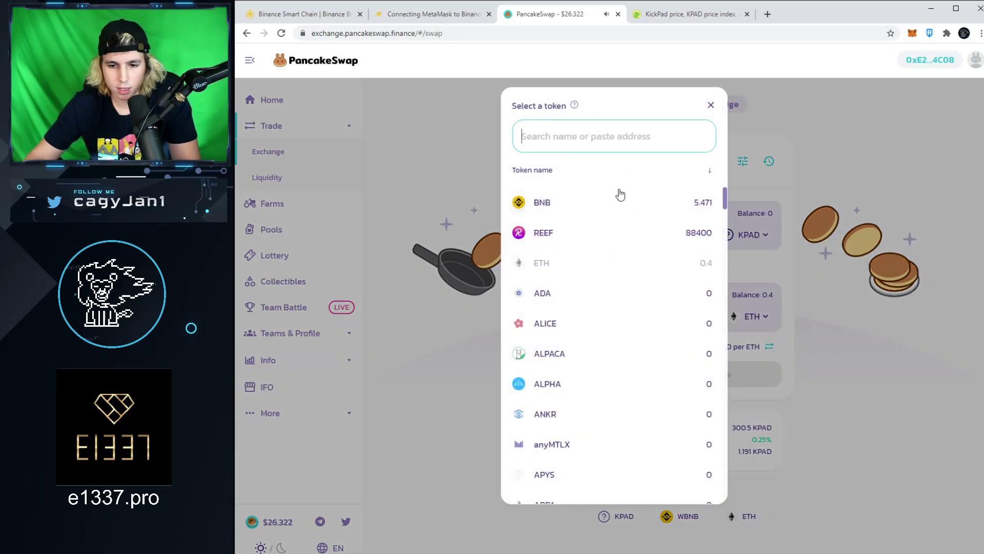
pyautogui.write('kpd')
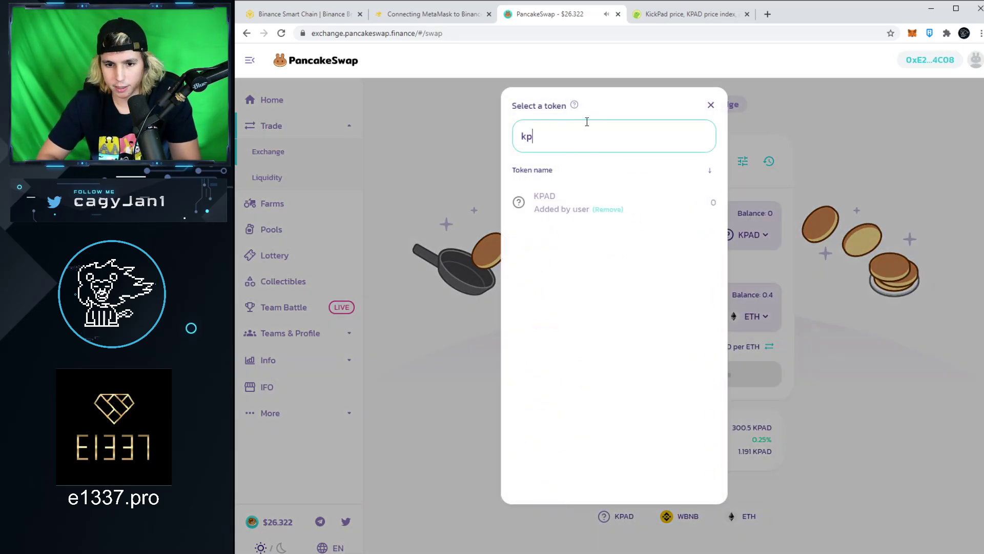
pyautogui.click(810, 248)
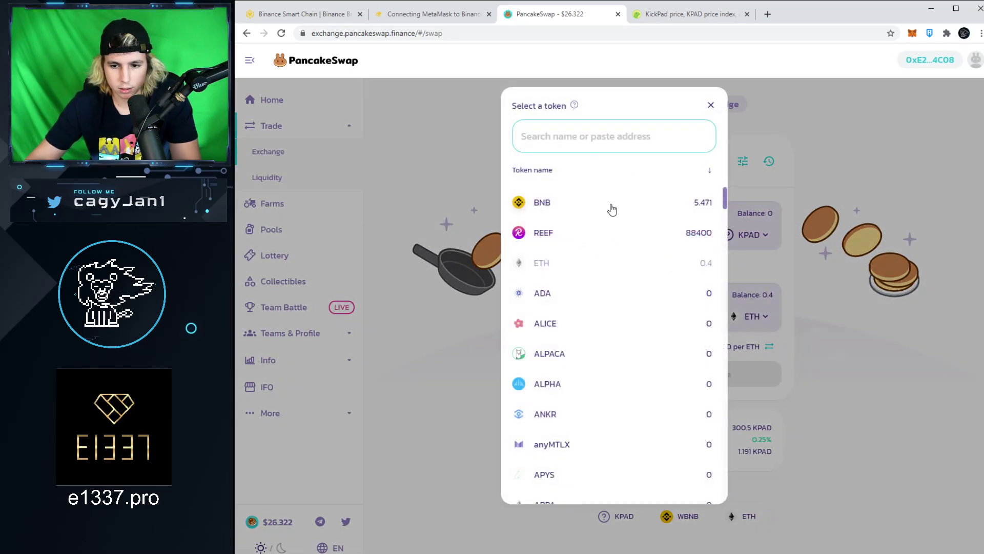
# Set the swap pair to ETH for BNB and remove the user-added KPAD entry from the token list.
pyautogui.click(611, 205)
pyautogui.click(679, 269)
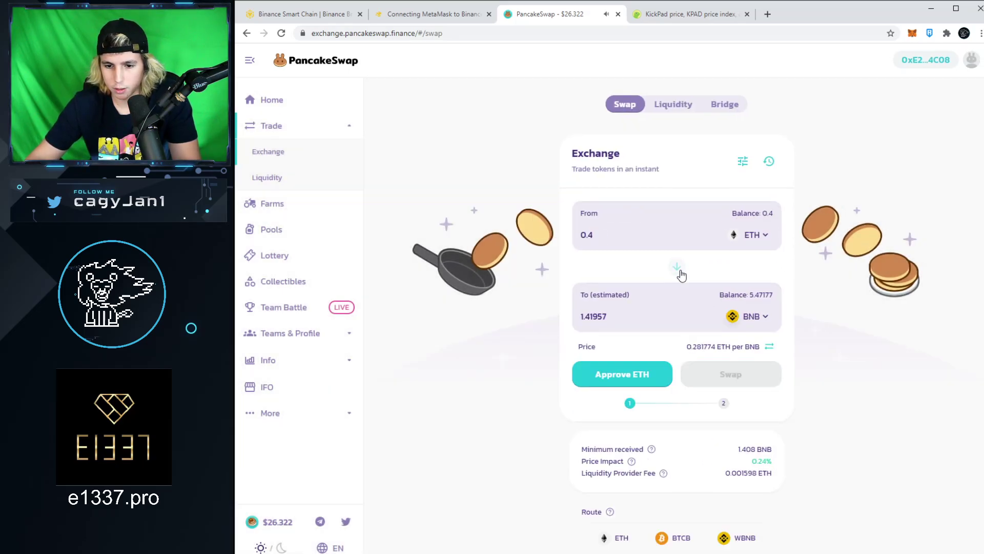
pyautogui.click(752, 320)
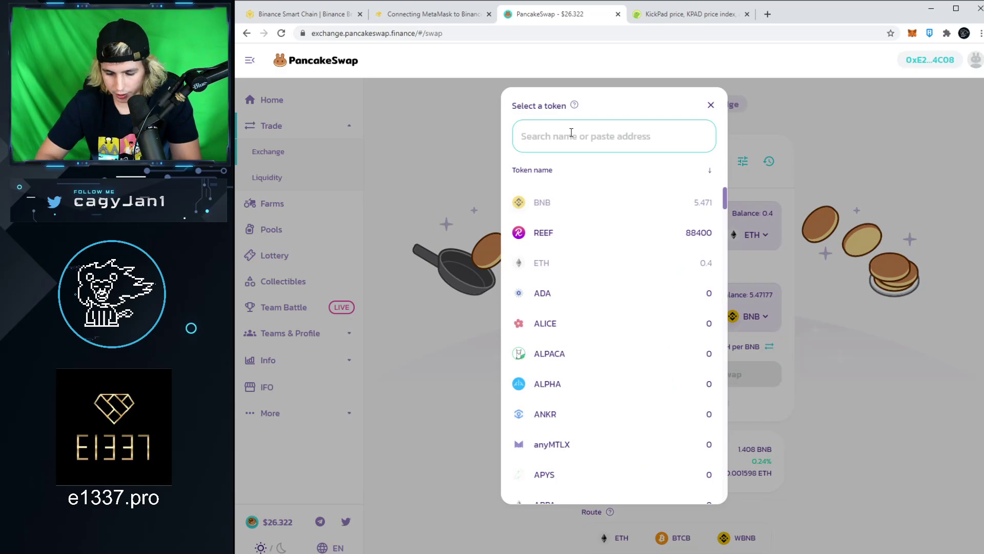
pyautogui.write('kpa')
pyautogui.click(600, 208)
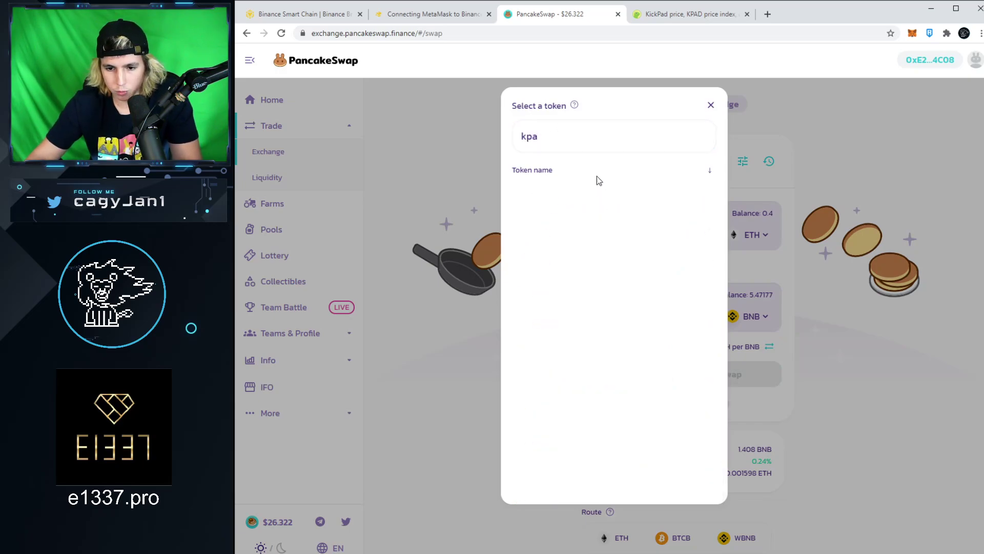
# Find KPAD in the token selector by pasting its copied contract address, add the token and close the selector.
pyautogui.doubleClick(553, 141)
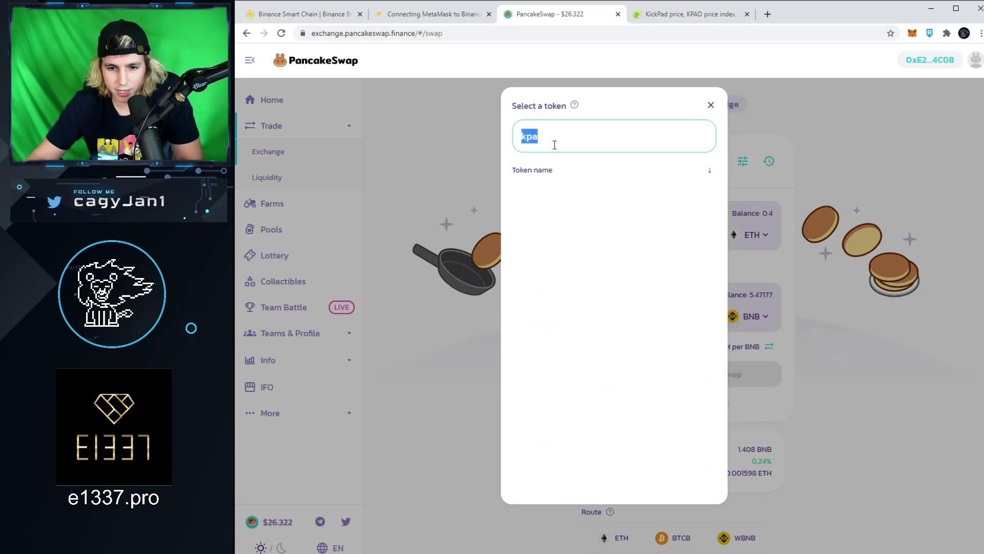
pyautogui.hotkey('ctrl', 'v')
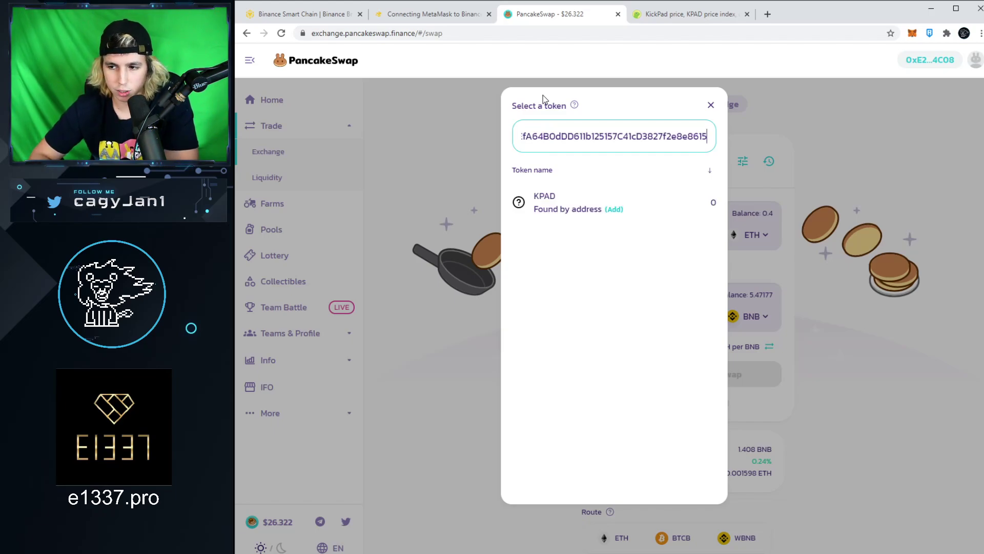
pyautogui.click(613, 210)
pyautogui.click(711, 105)
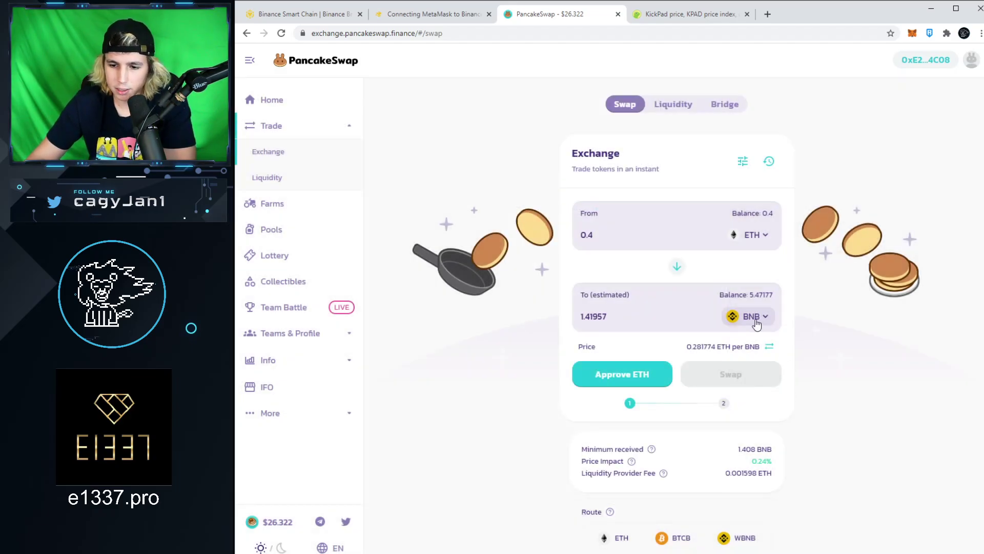
pyautogui.click(676, 267)
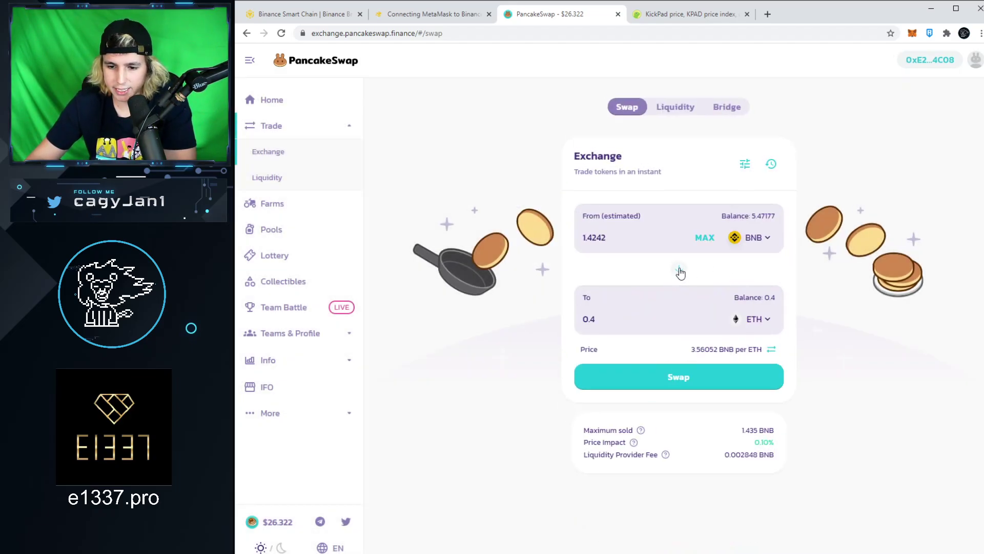
pyautogui.click(755, 235)
pyautogui.click(753, 241)
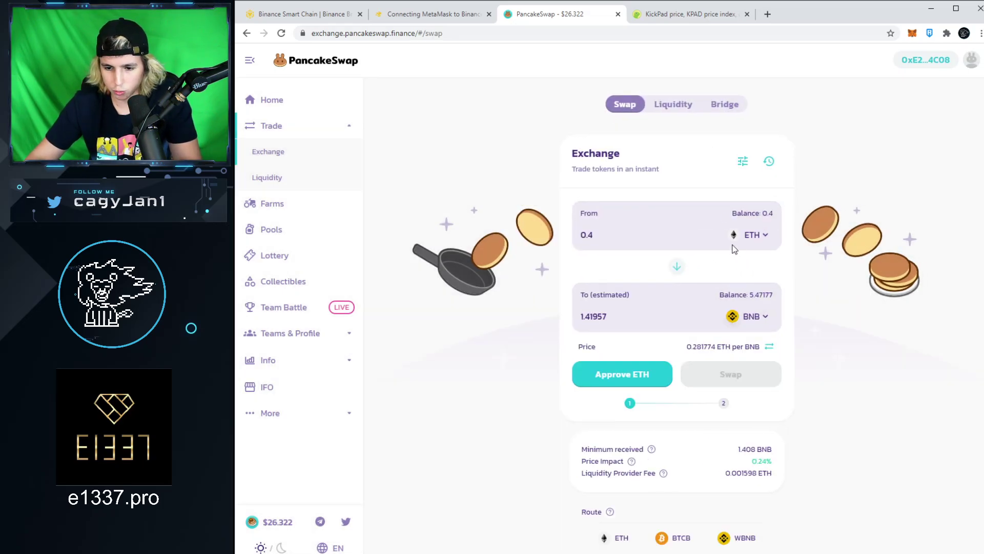
# Search for kpad and replace BNB with the newly added KPAD as the swap's To token.
pyautogui.click(757, 318)
pyautogui.write('kpad')
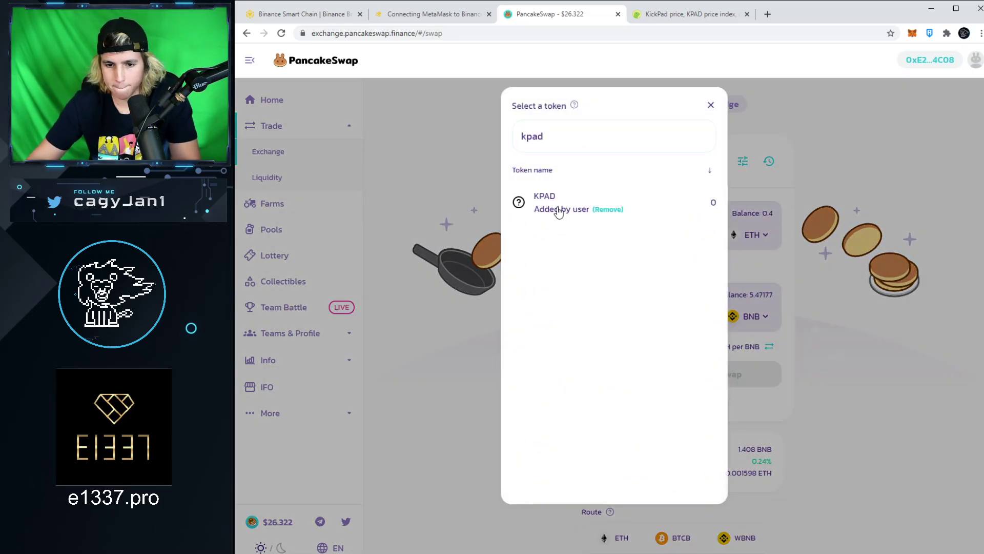
pyautogui.click(559, 211)
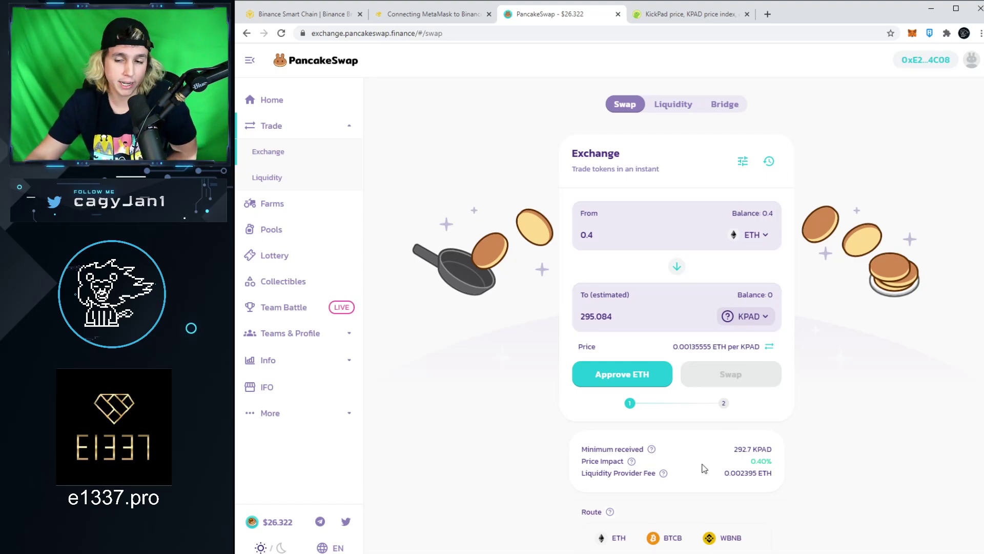
# Open KickPad's website from its CoinGecko page and look over the Staking page.
pyautogui.click(669, 14)
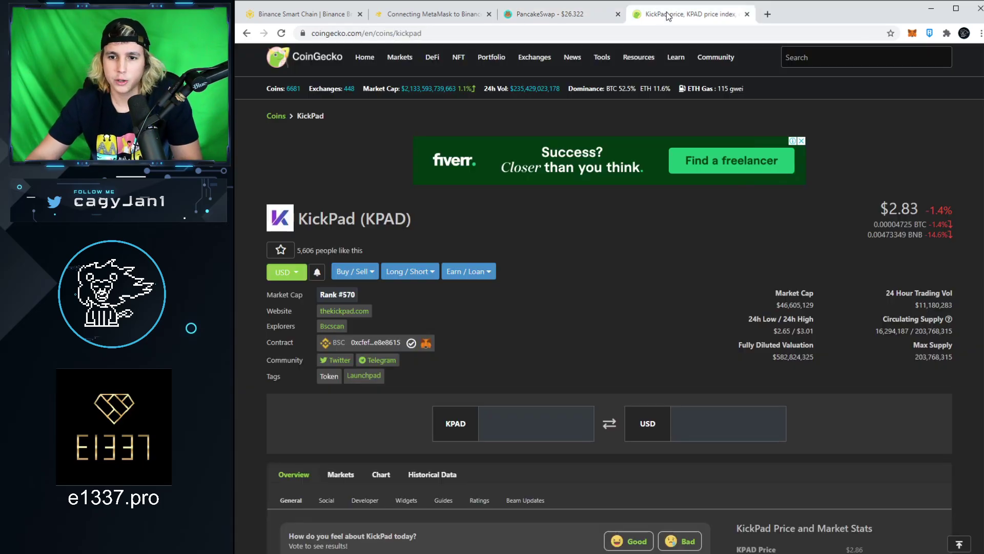
pyautogui.click(348, 314)
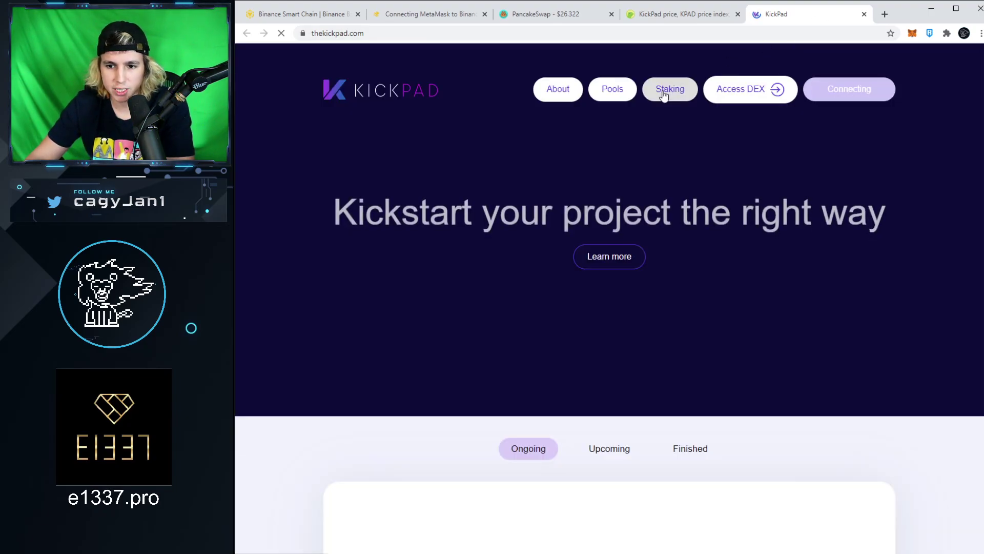
pyautogui.click(672, 92)
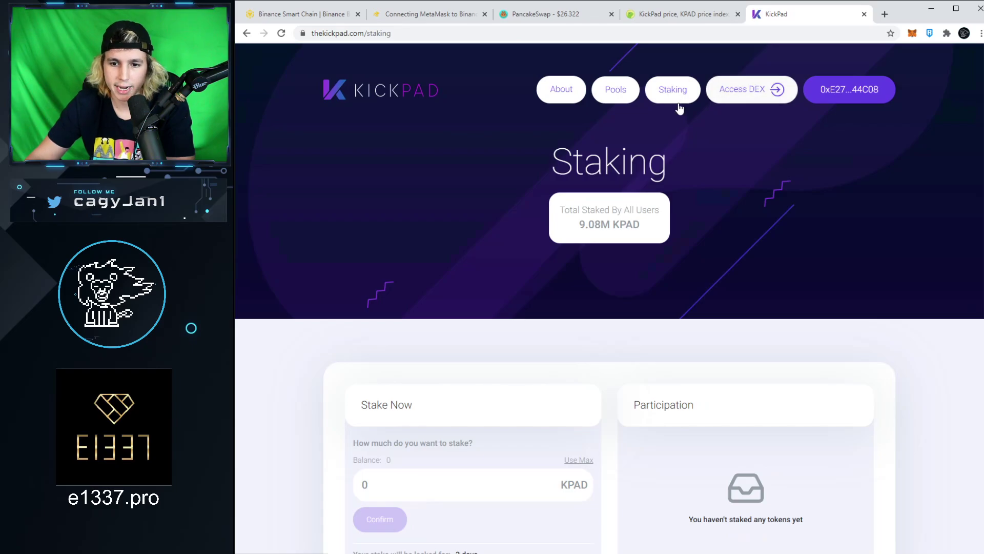
pyautogui.scroll(-4, 517, 315)
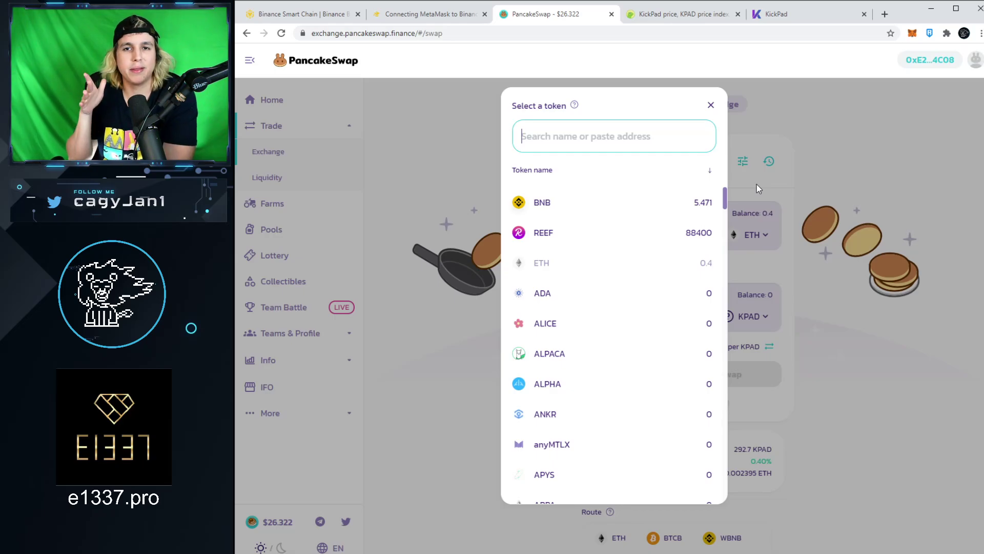
# Search PancakeSwap's token list for mist, check the From token list and close it without choosing a token.
pyautogui.write('mist')
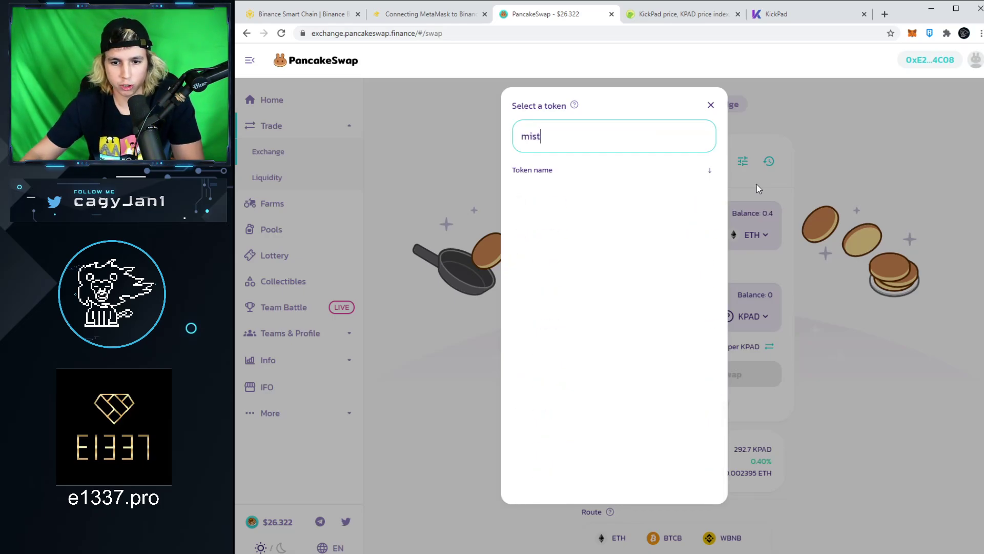
pyautogui.click(711, 105)
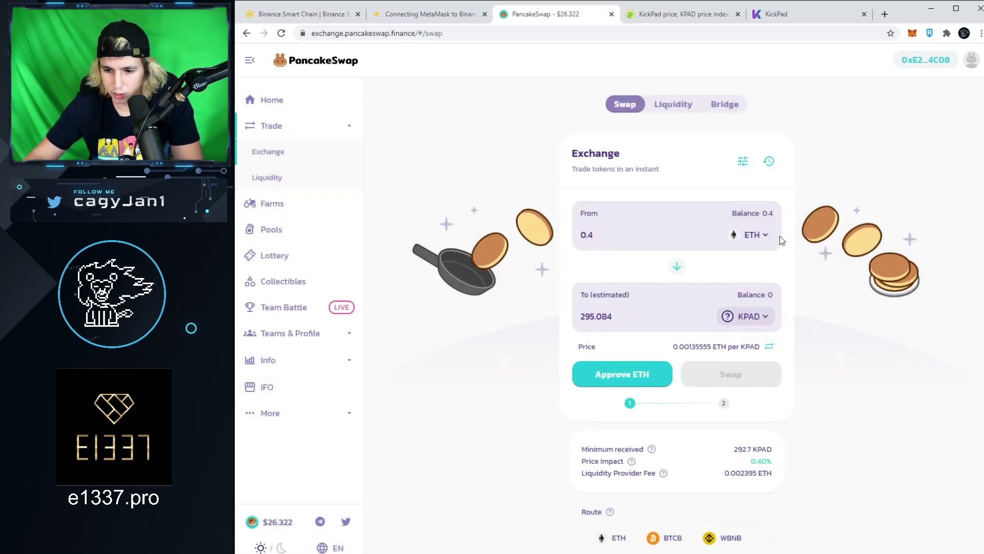
pyautogui.click(753, 235)
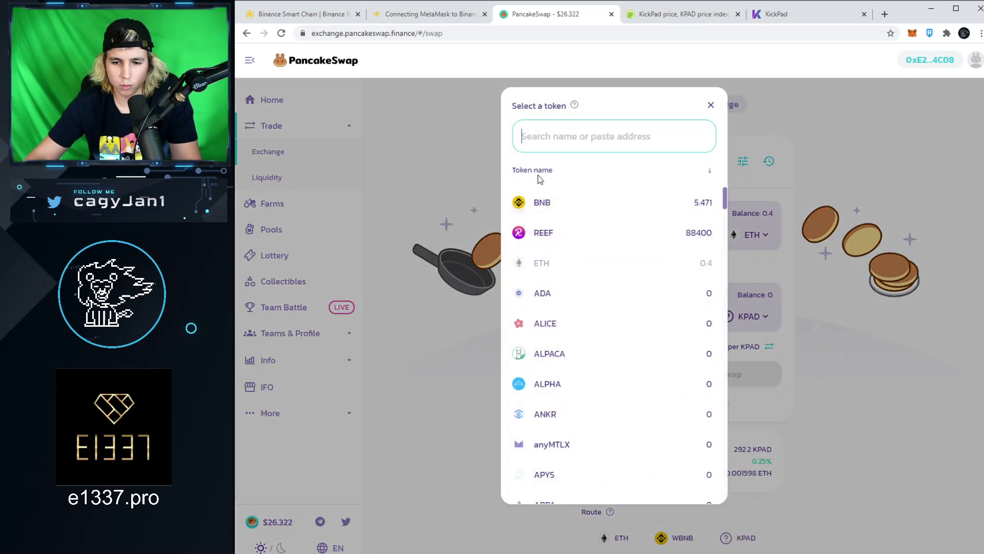
pyautogui.click(711, 105)
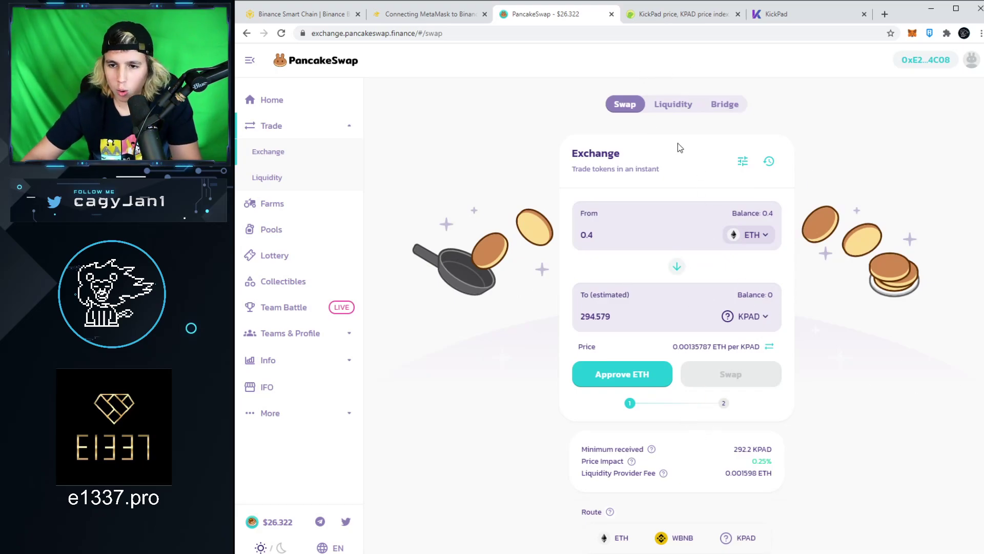
# Search CoinGecko for mist, review the Alchemist (MIST) page, then close it and return to the PancakeSwap exchange.
pyautogui.hotkey('ctrl', 'shift', 'Tab')
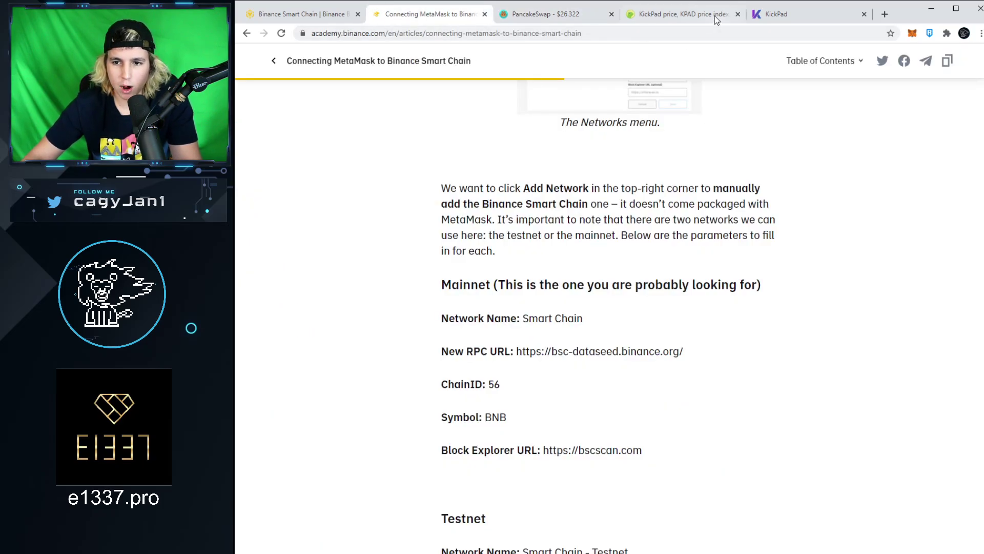
pyautogui.hotkey('ctrl', 'Tab')
pyautogui.hotkey('ctrl', 'Tab')
pyautogui.click(863, 64)
pyautogui.write('mist')
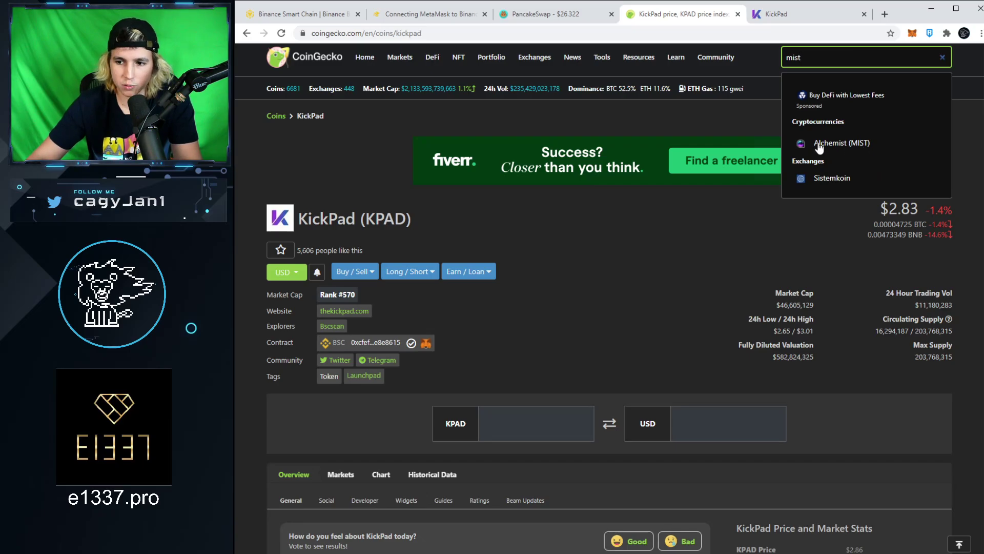
pyautogui.click(849, 144)
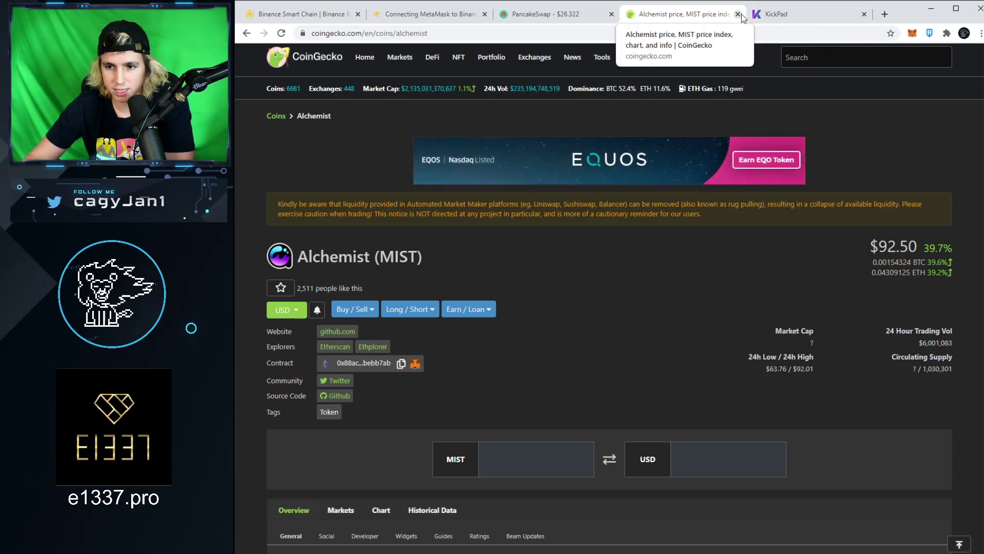
pyautogui.click(738, 14)
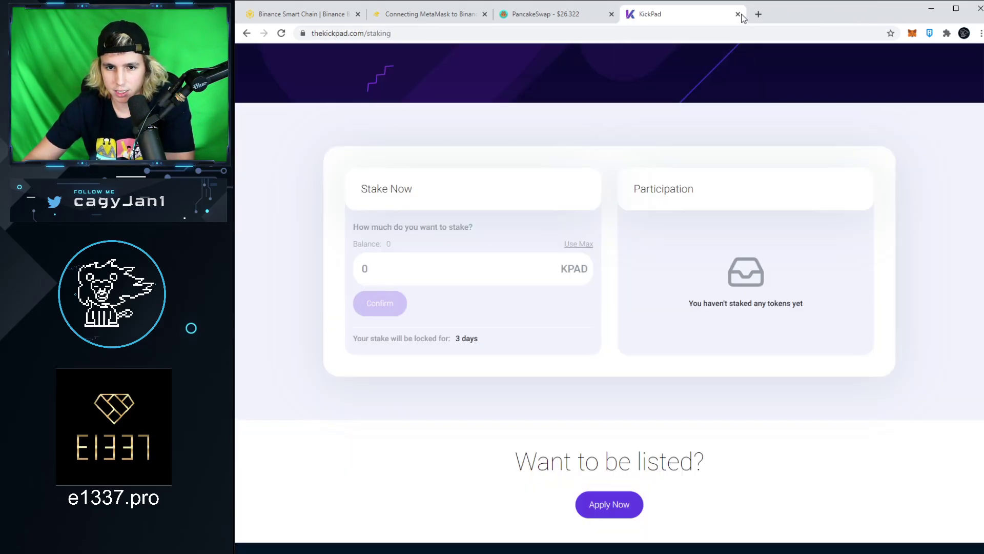
pyautogui.click(550, 21)
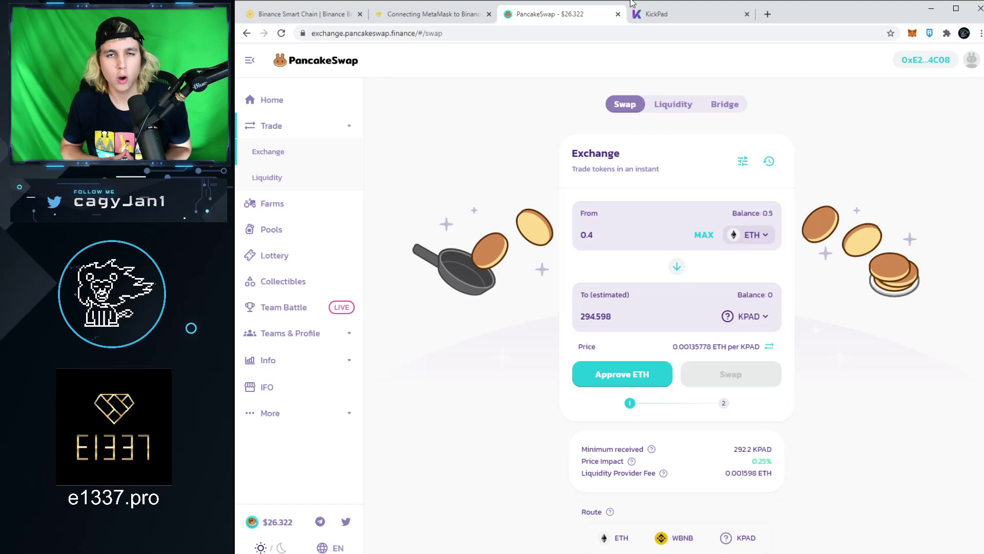